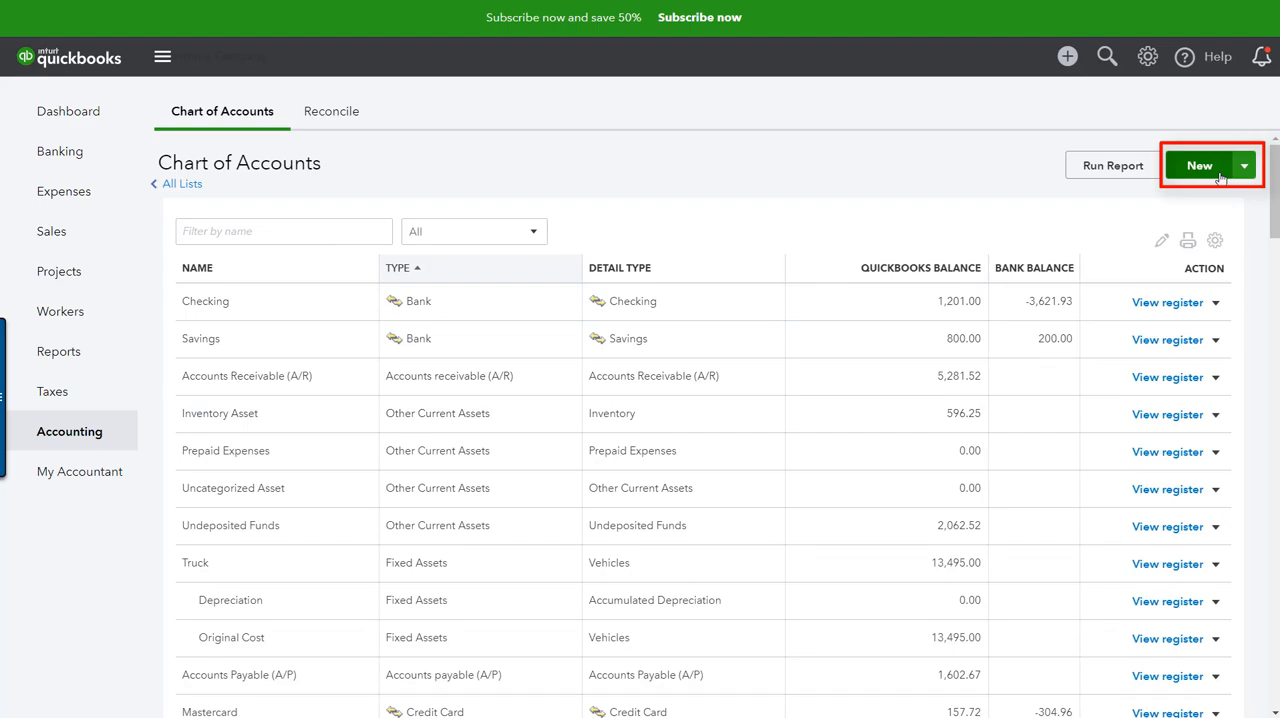
# Step: Create and save an account named Deferred Revenue with both account type and detail type set to Other Current Liabilities
pyautogui.click(1221, 168)
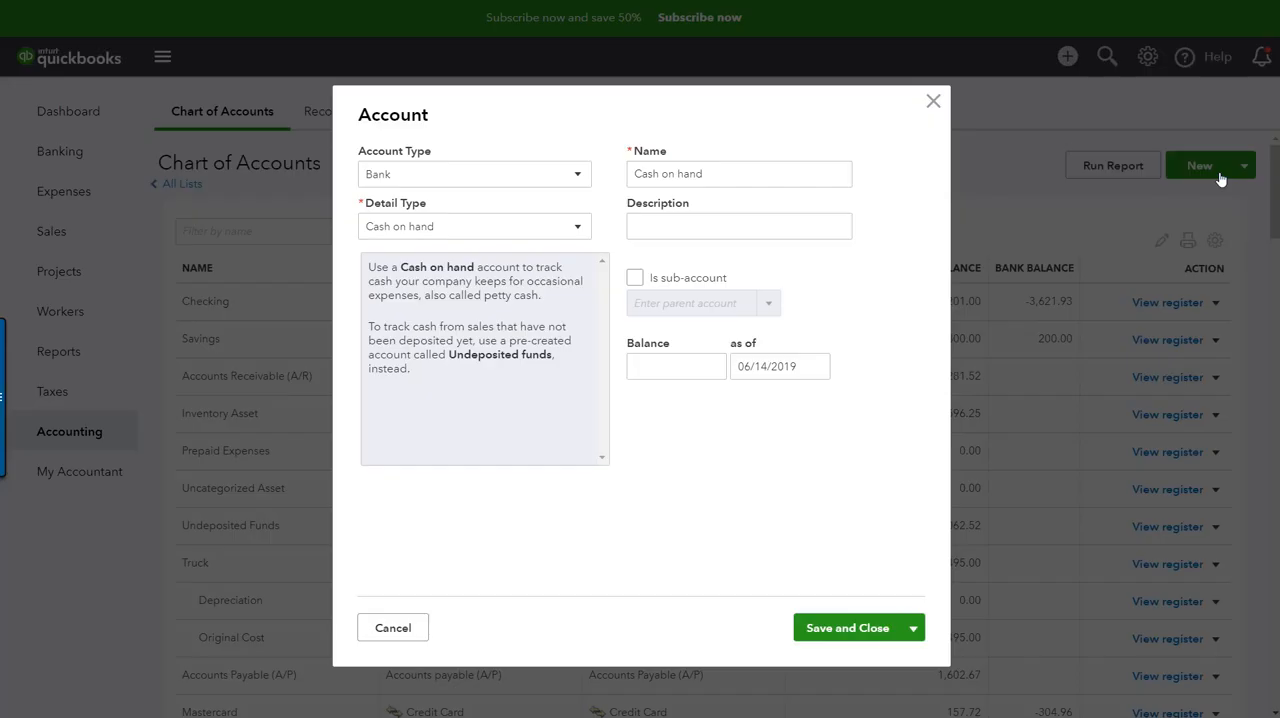
pyautogui.click(556, 180)
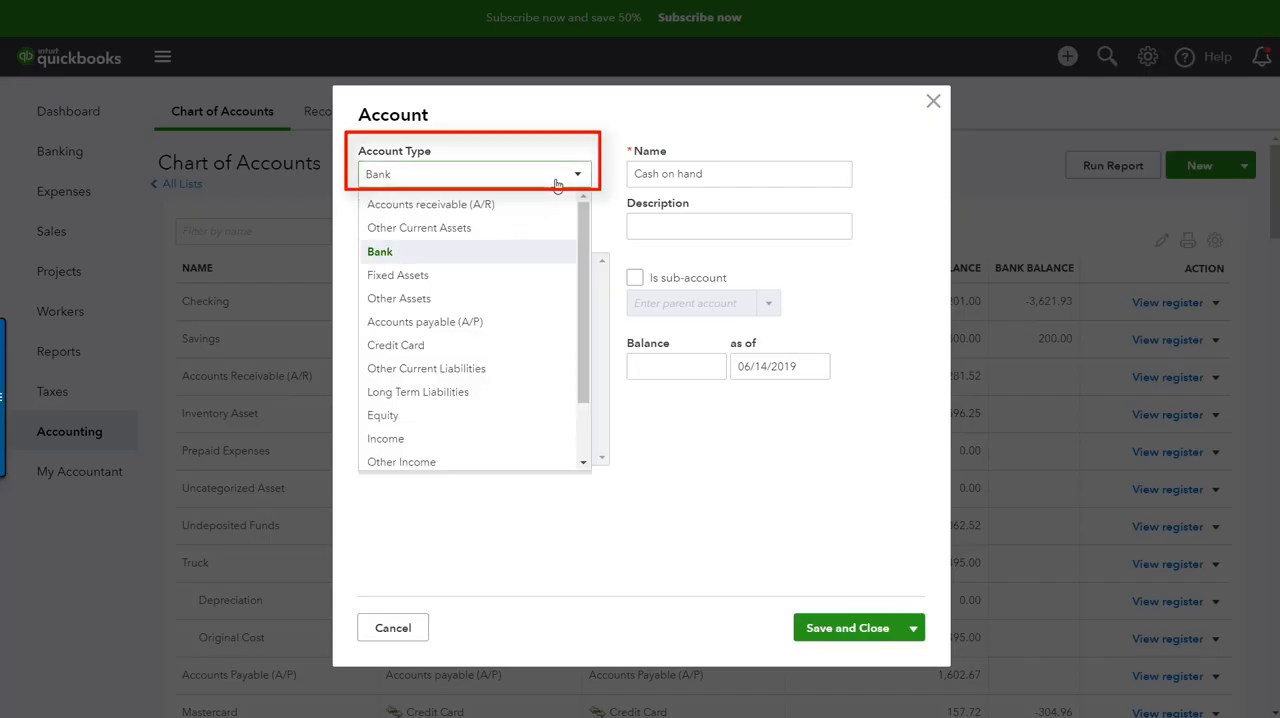
pyautogui.click(499, 370)
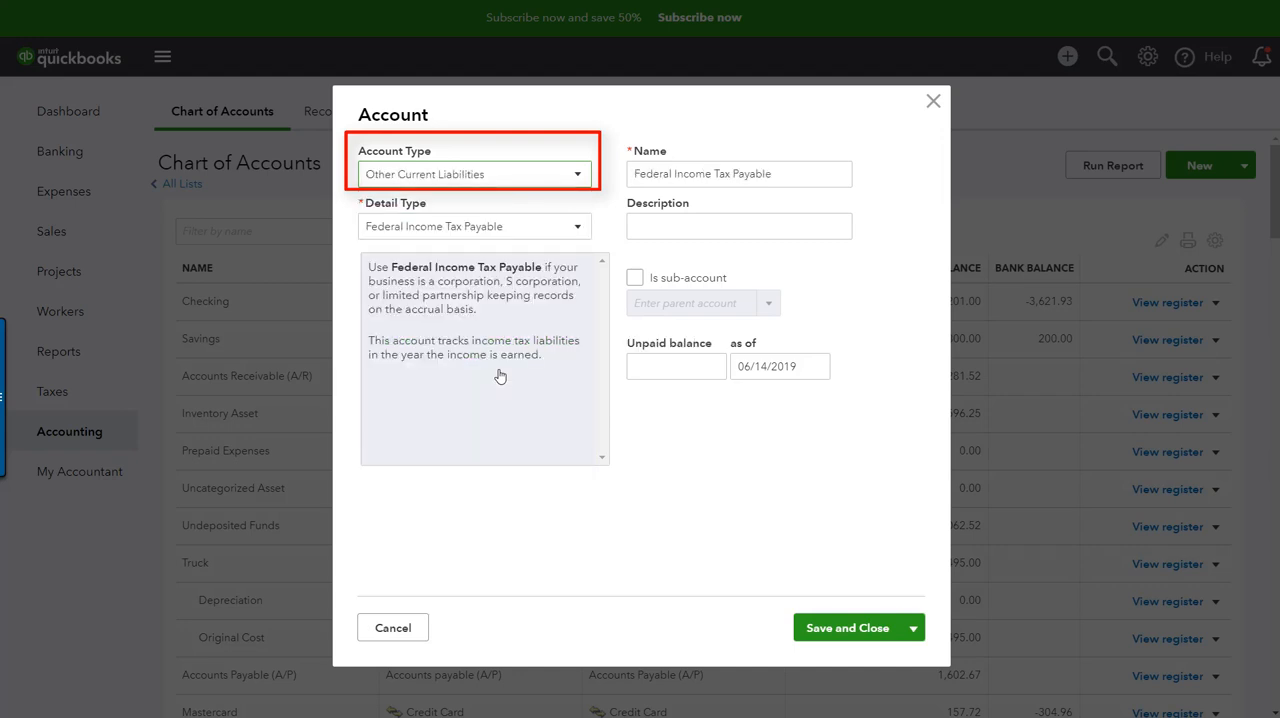
pyautogui.click(578, 229)
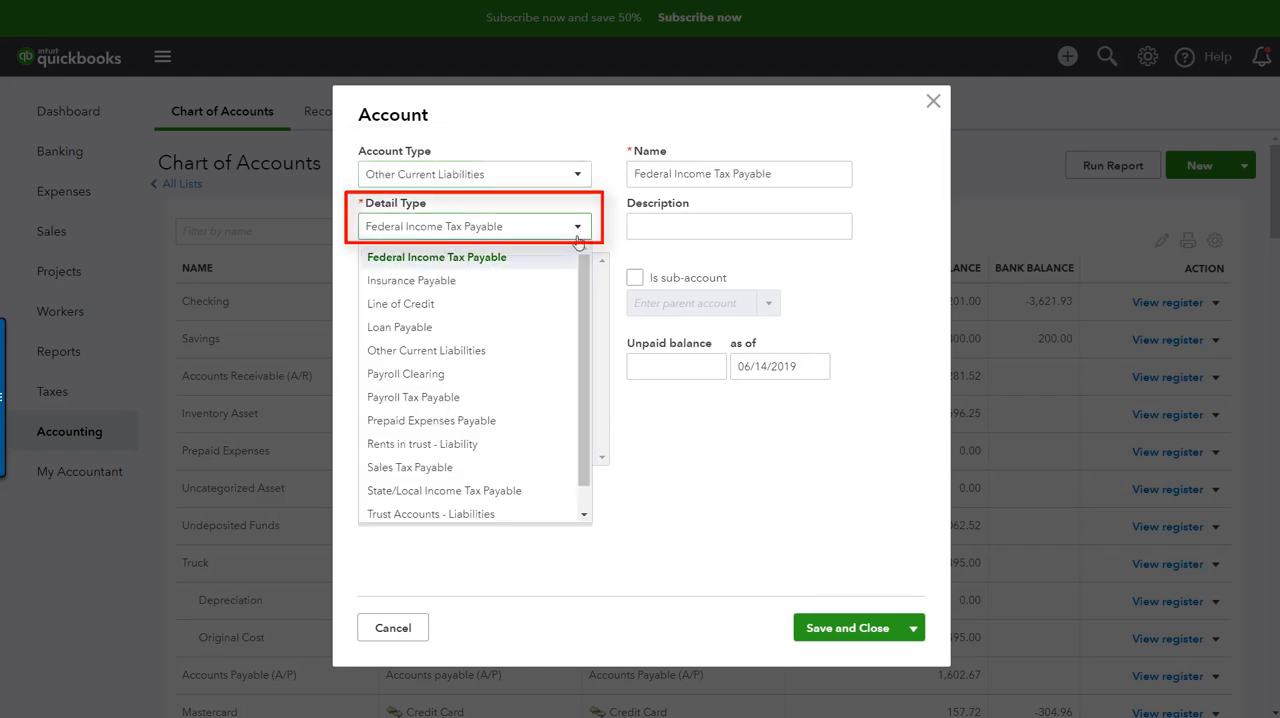
pyautogui.click(516, 359)
pyautogui.write('Deferred Revenue')
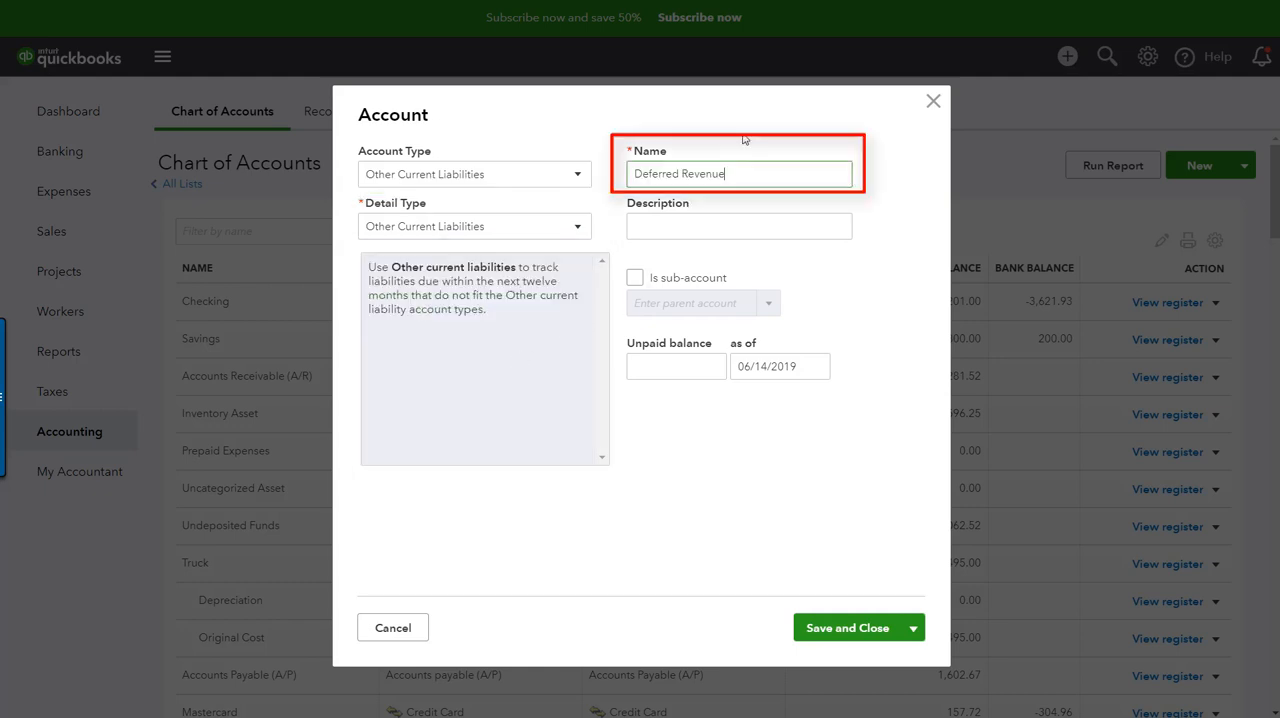
pyautogui.click(744, 139)
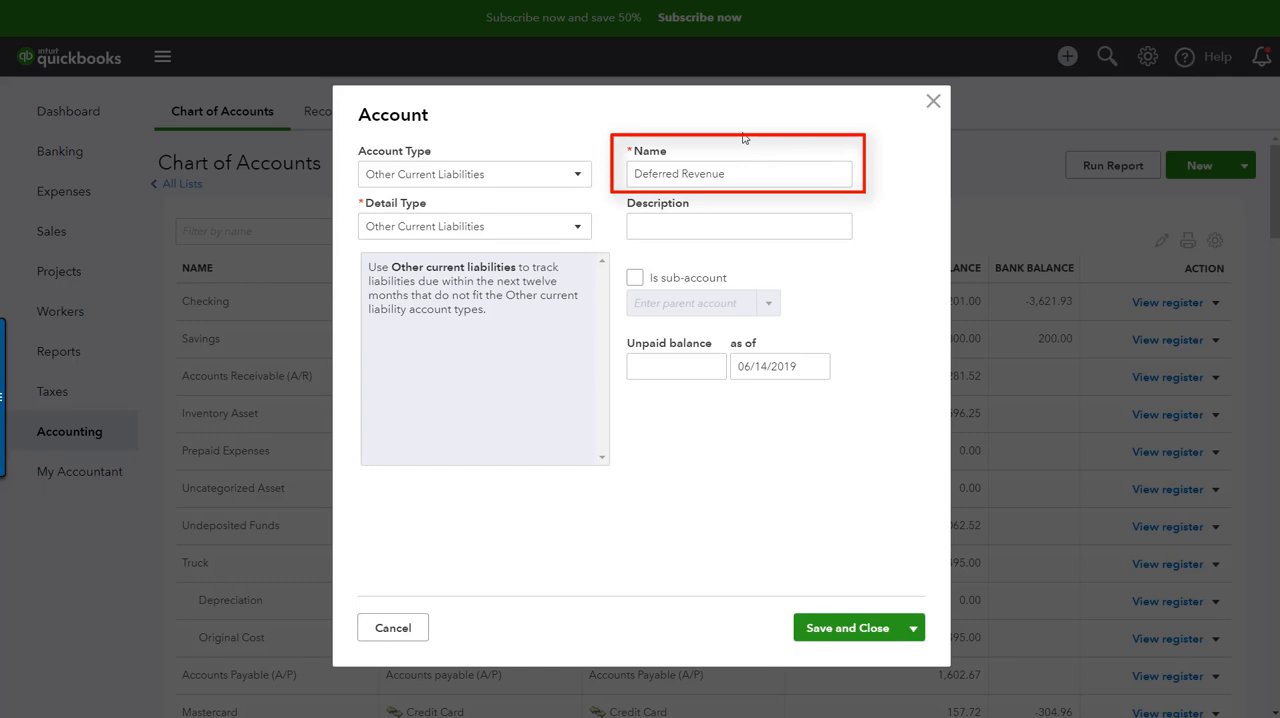
pyautogui.click(845, 628)
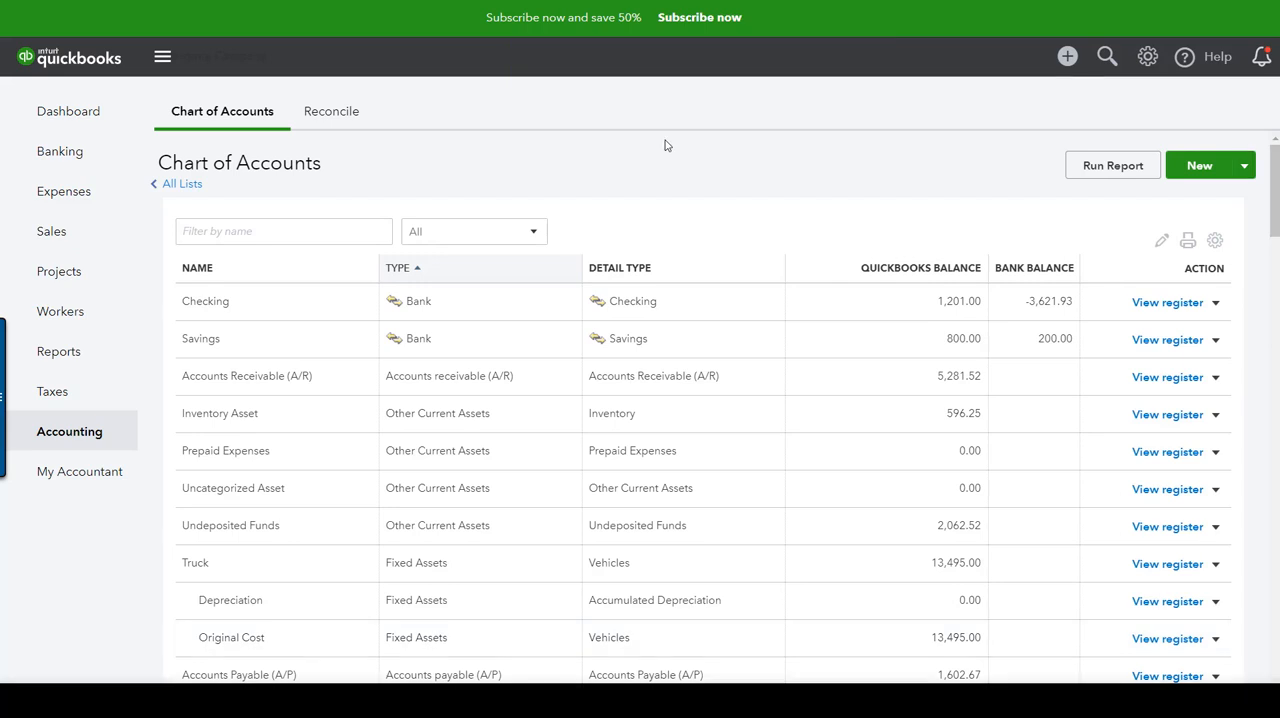
# Step: Start a new service item in the Products and Services list and name it Retainer Due
pyautogui.moveTo(111, 250)
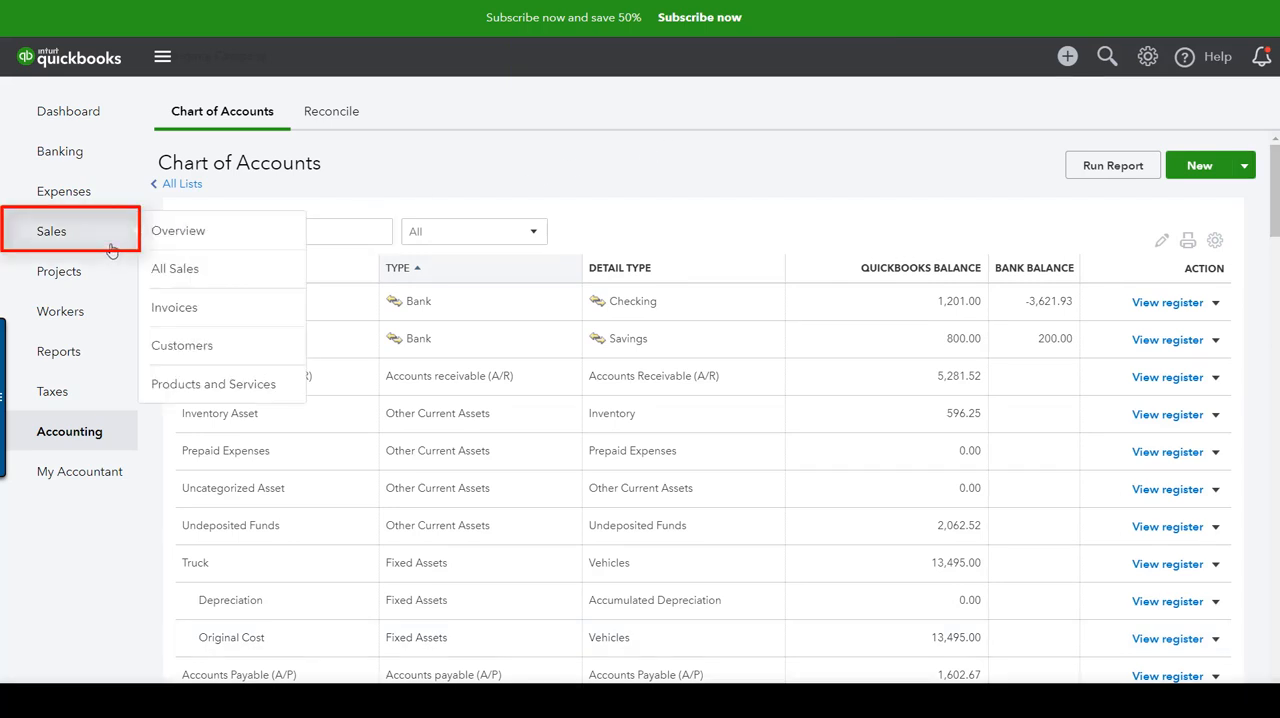
pyautogui.click(280, 396)
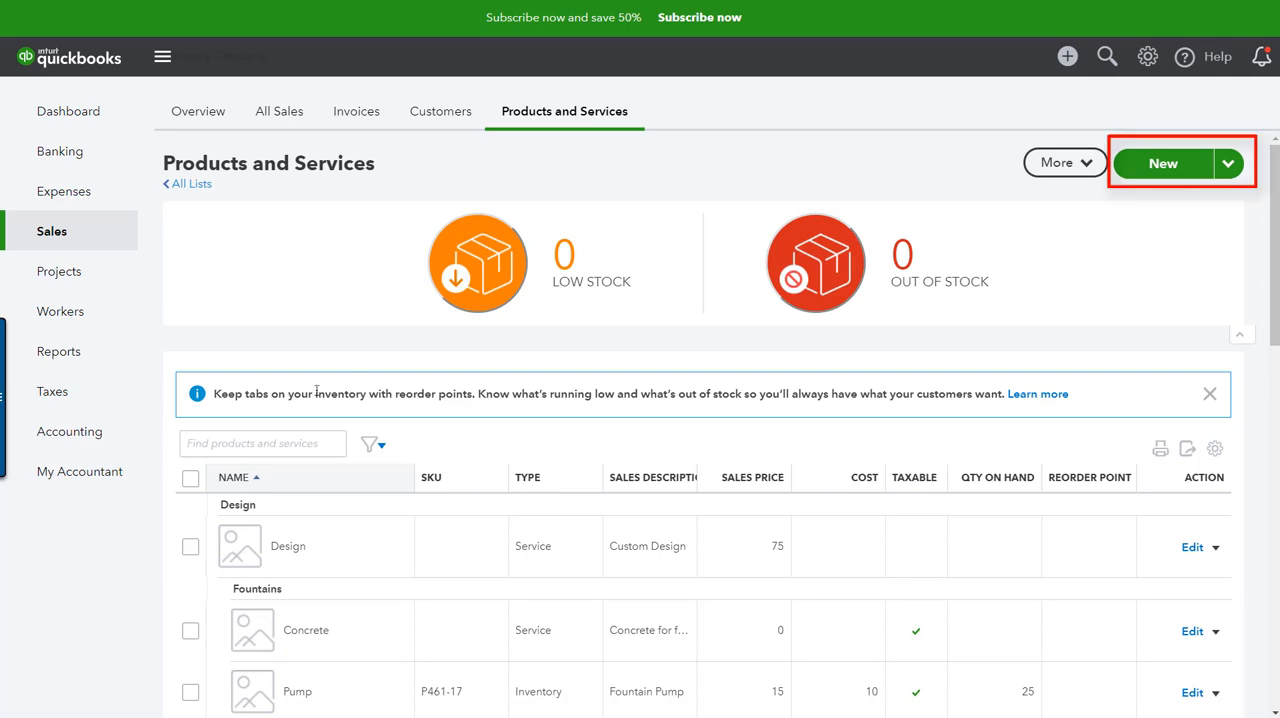
pyautogui.click(1184, 175)
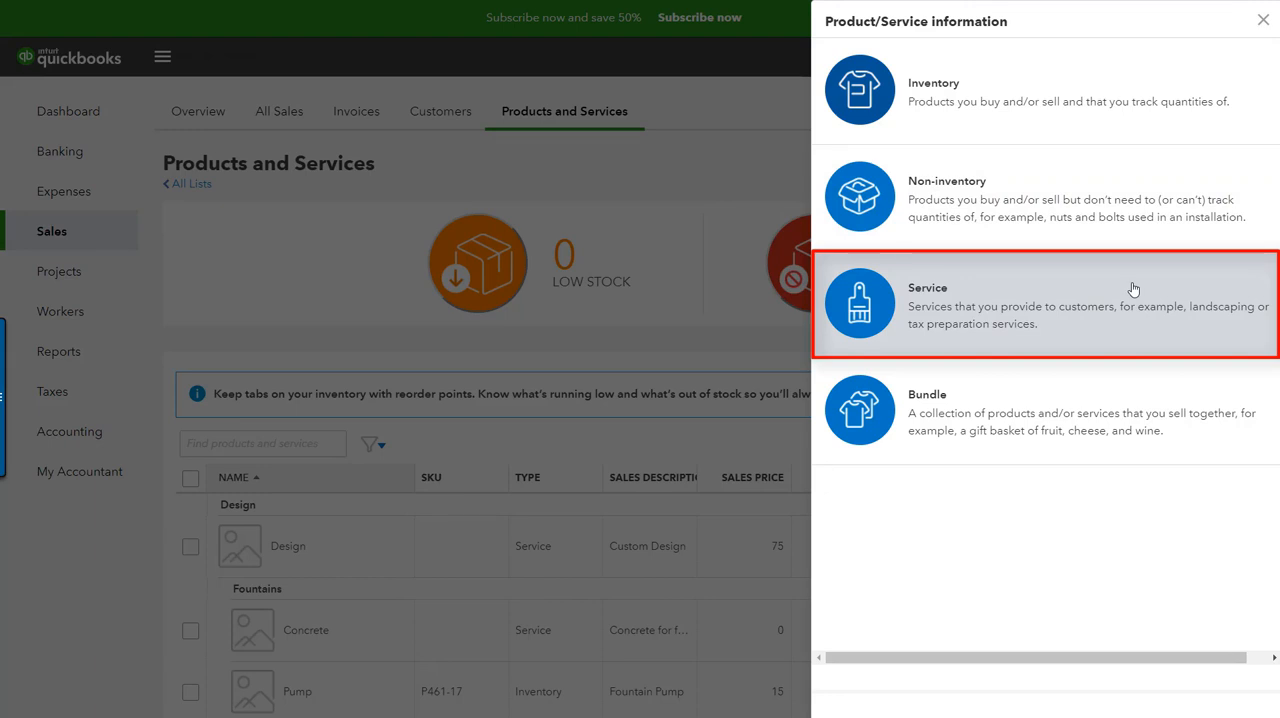
pyautogui.click(1133, 289)
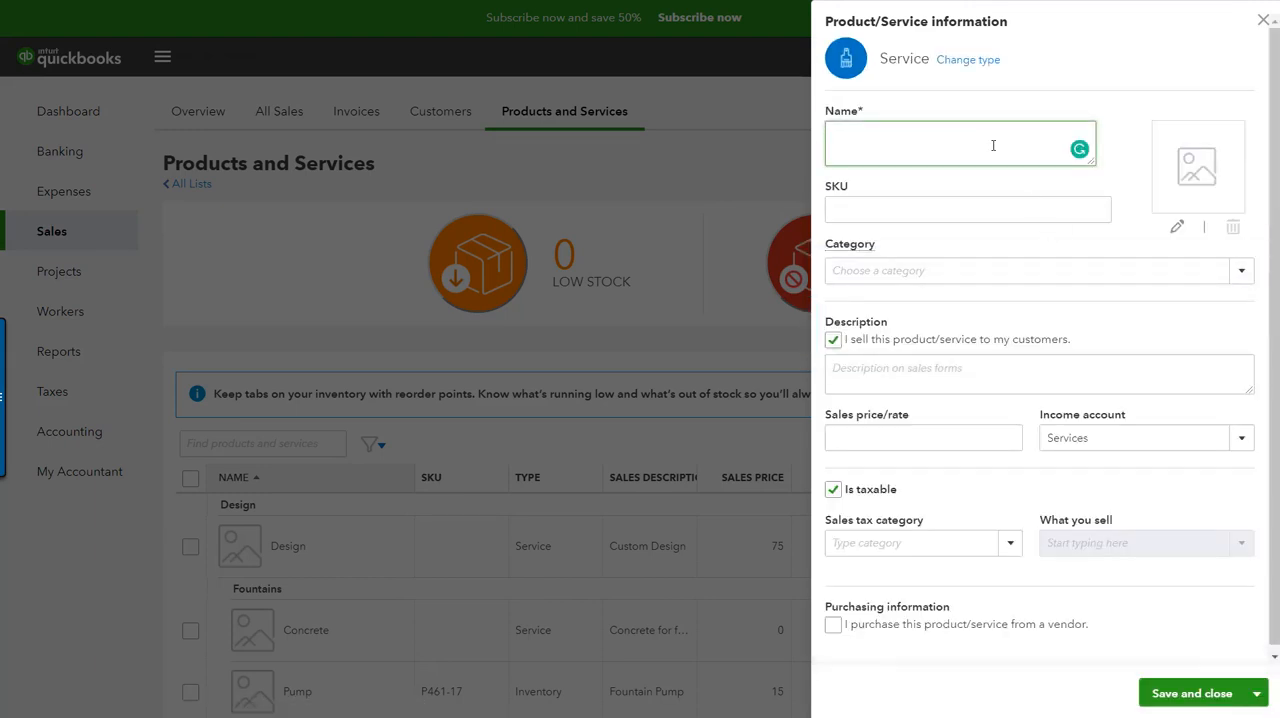
pyautogui.write('Reta')
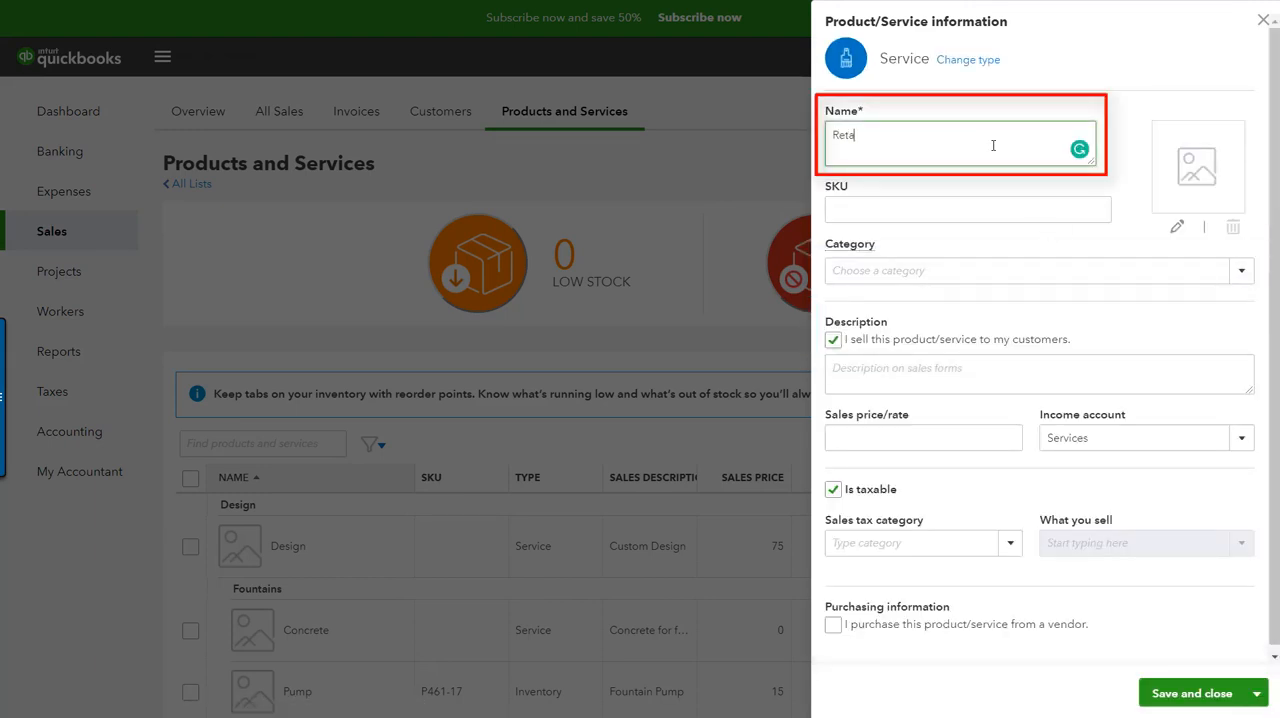
pyautogui.write('iner Due')
# Step: Set the Retainer Due service's income account to Deferred Revenue and save it, opening a blank form for another item
pyautogui.click(1191, 436)
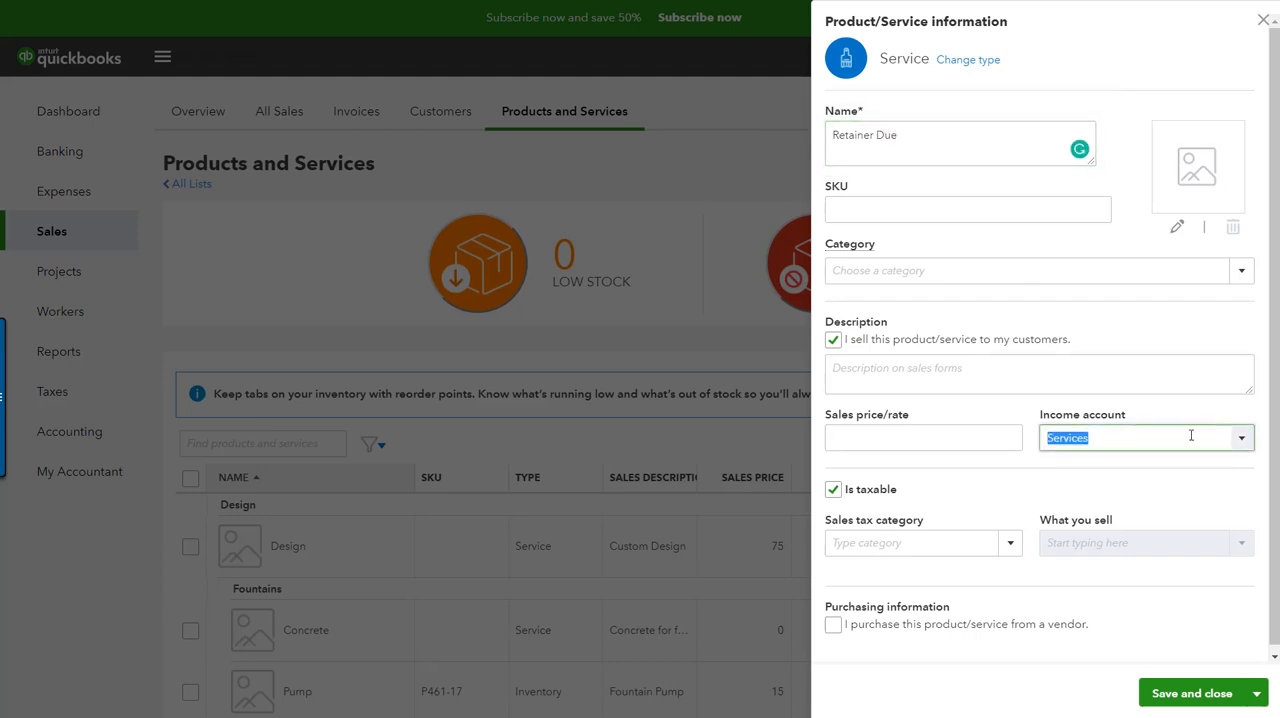
pyautogui.write('Deferred Revenue')
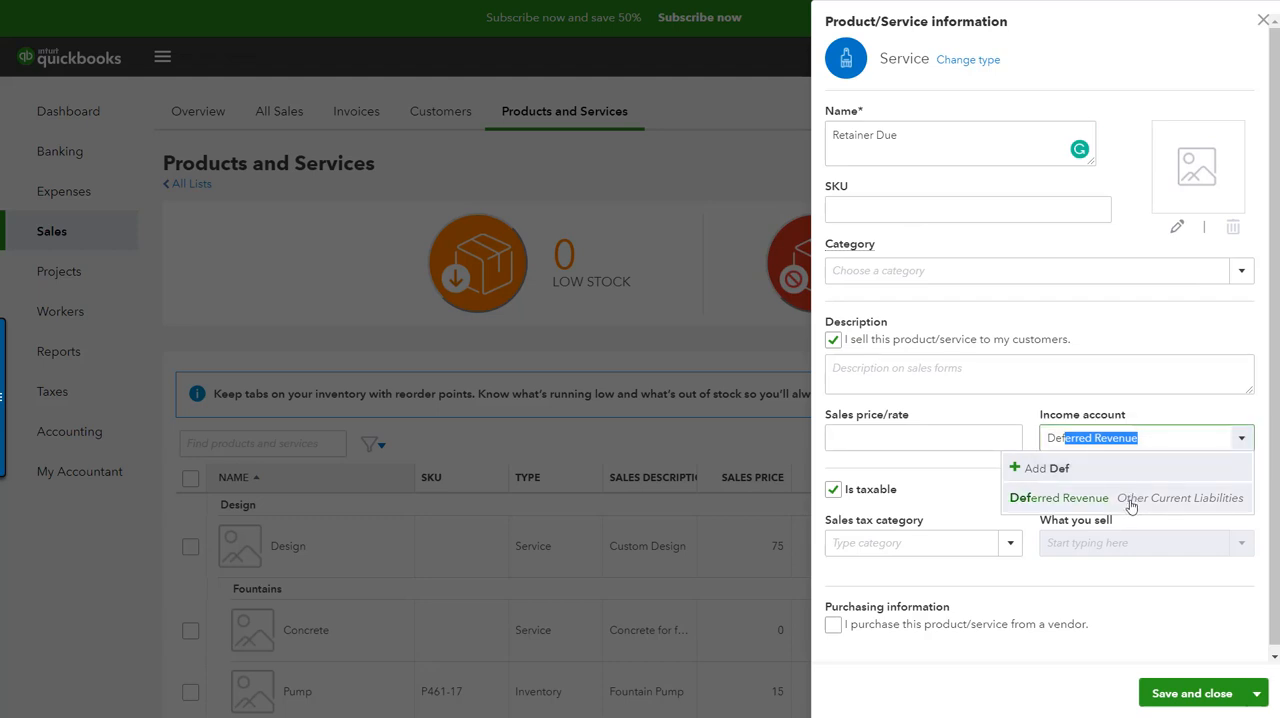
pyautogui.click(1131, 506)
pyautogui.click(1256, 693)
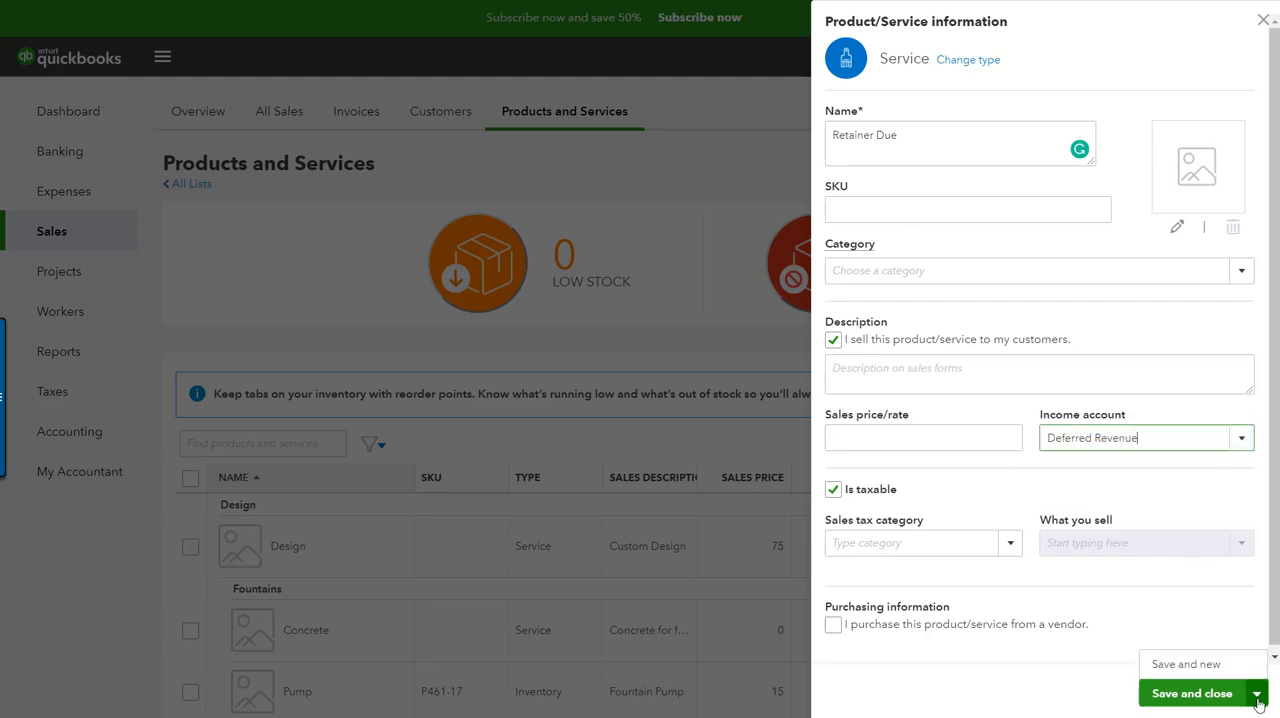
pyautogui.click(1213, 666)
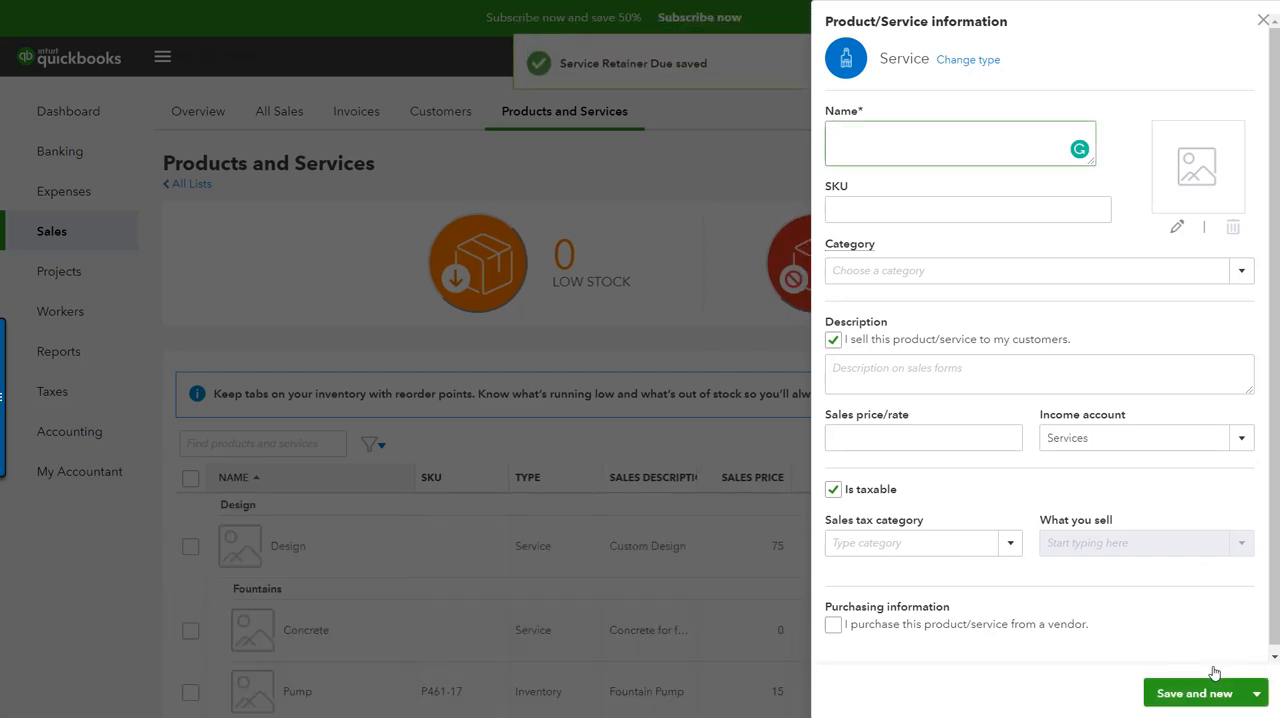
# Step: Name the second service Retainer Applied, assign it to the Deferred Revenue income account, and save and close it
pyautogui.write('Re')
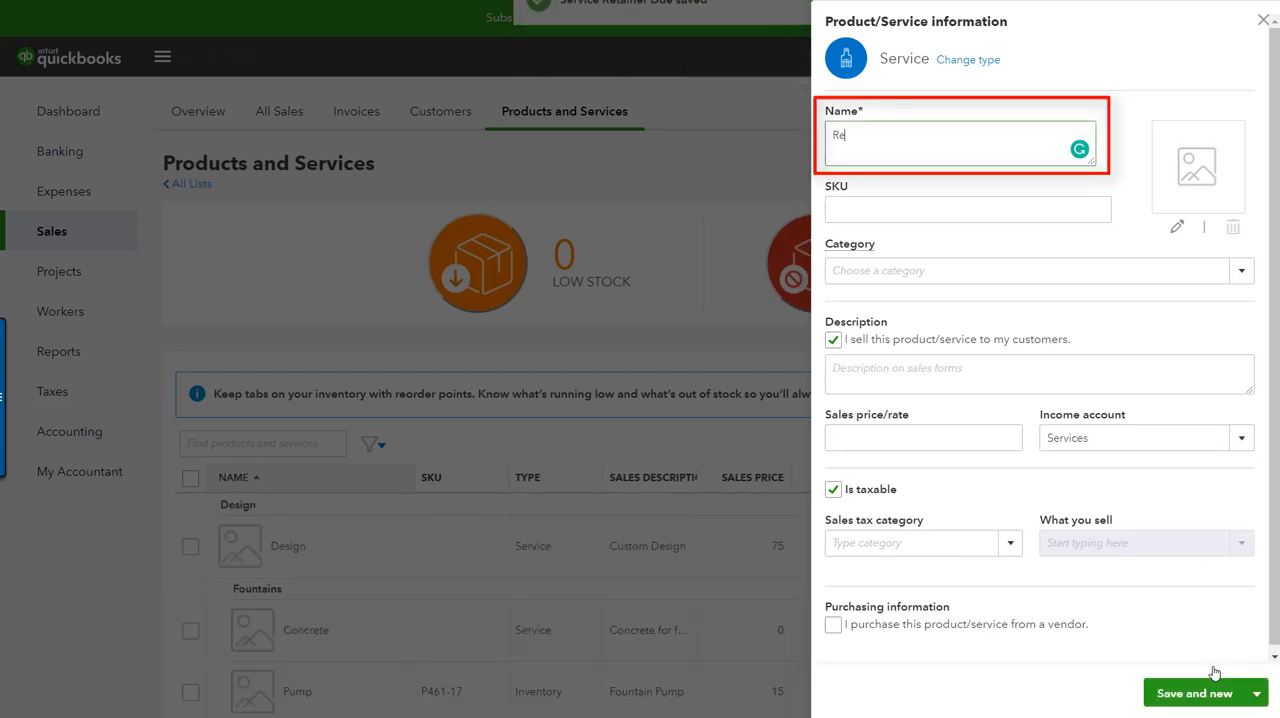
pyautogui.write('tainer')
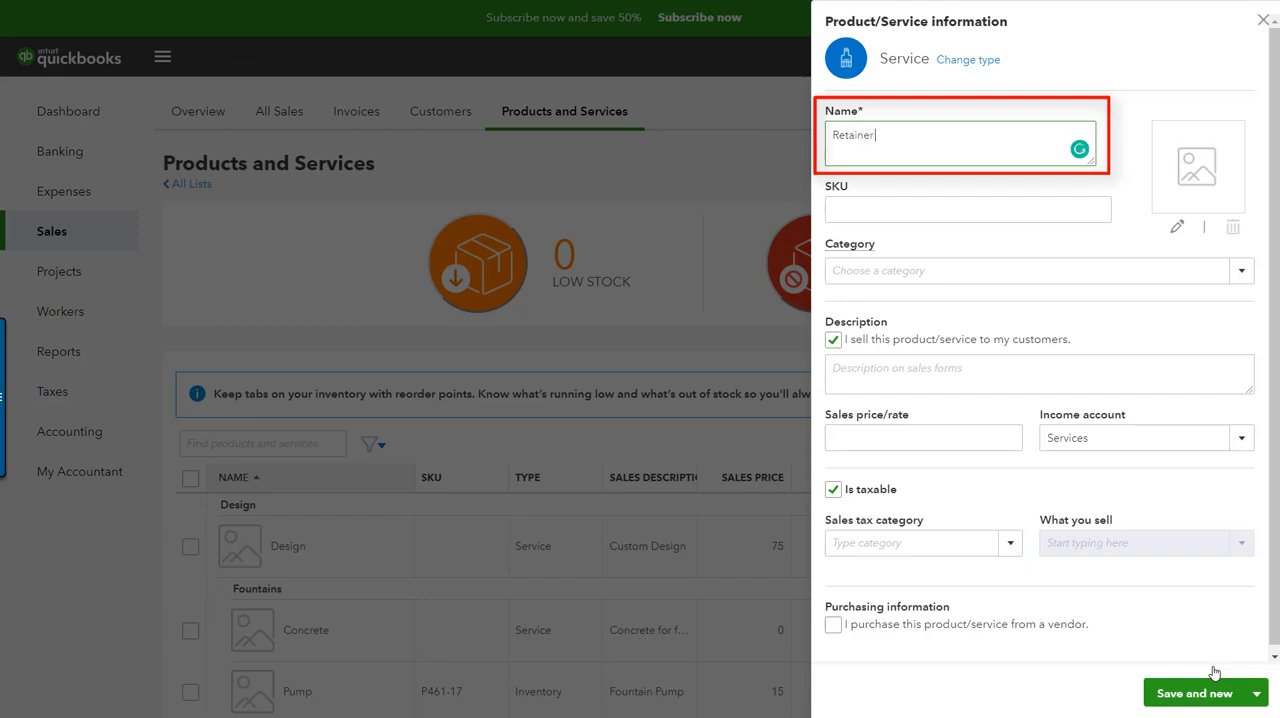
pyautogui.write(' Applied')
pyautogui.click(1133, 437)
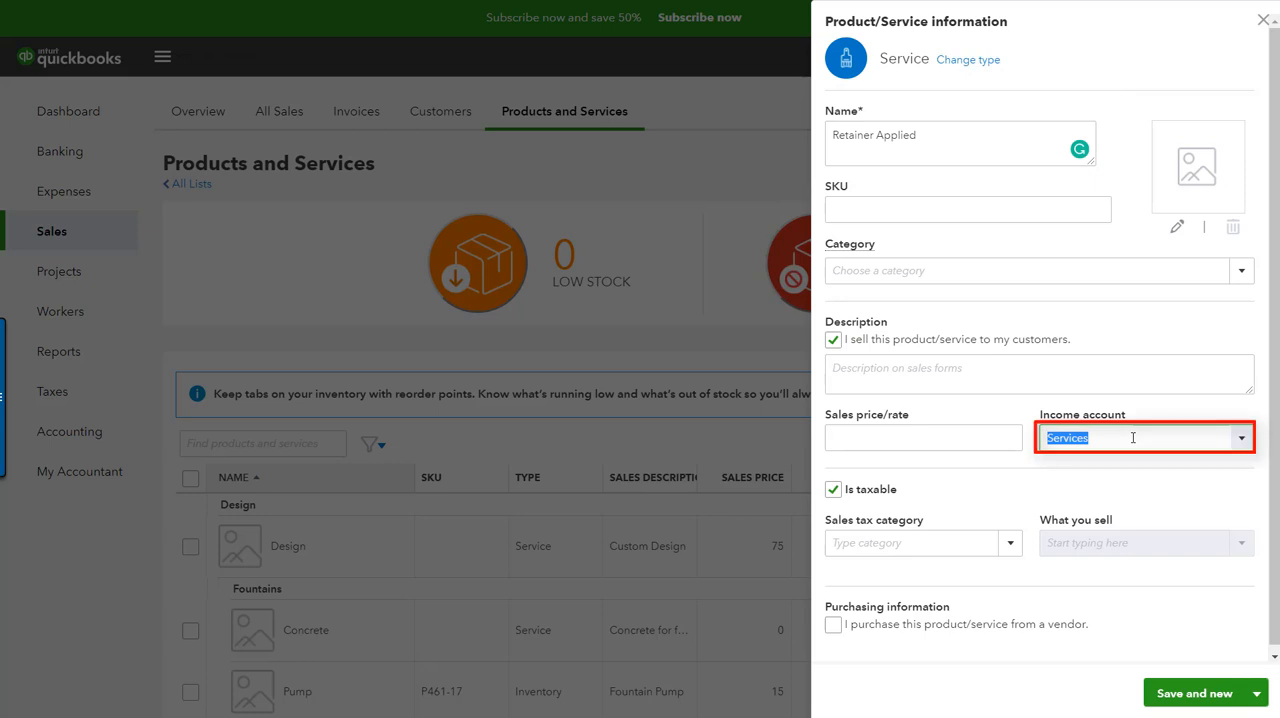
pyautogui.write('Deferred Revenue')
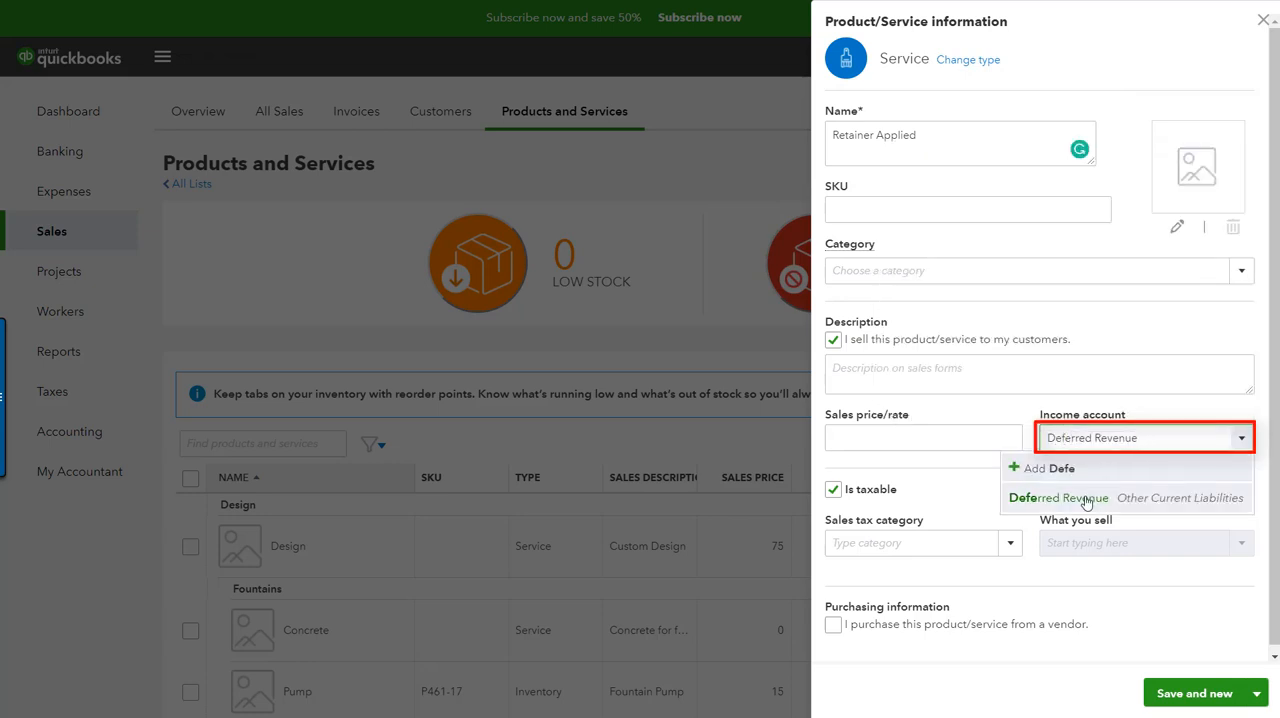
pyautogui.click(1086, 497)
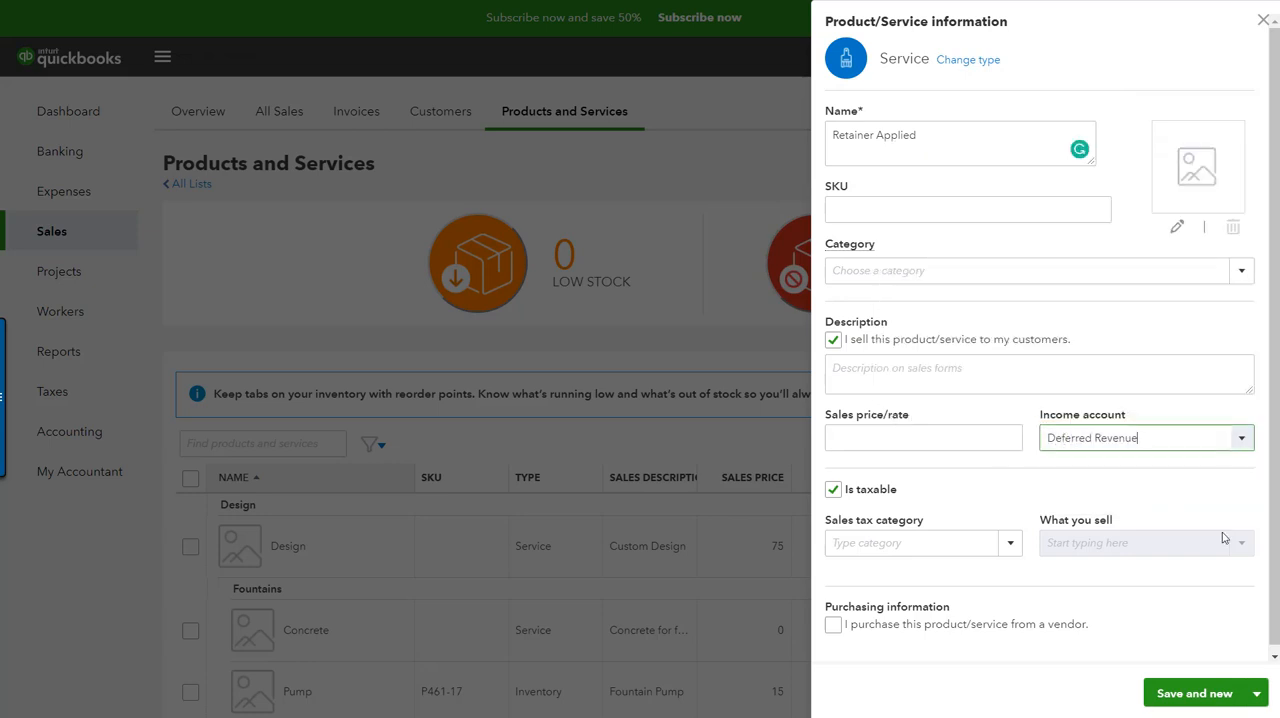
pyautogui.click(1256, 693)
pyautogui.click(1192, 664)
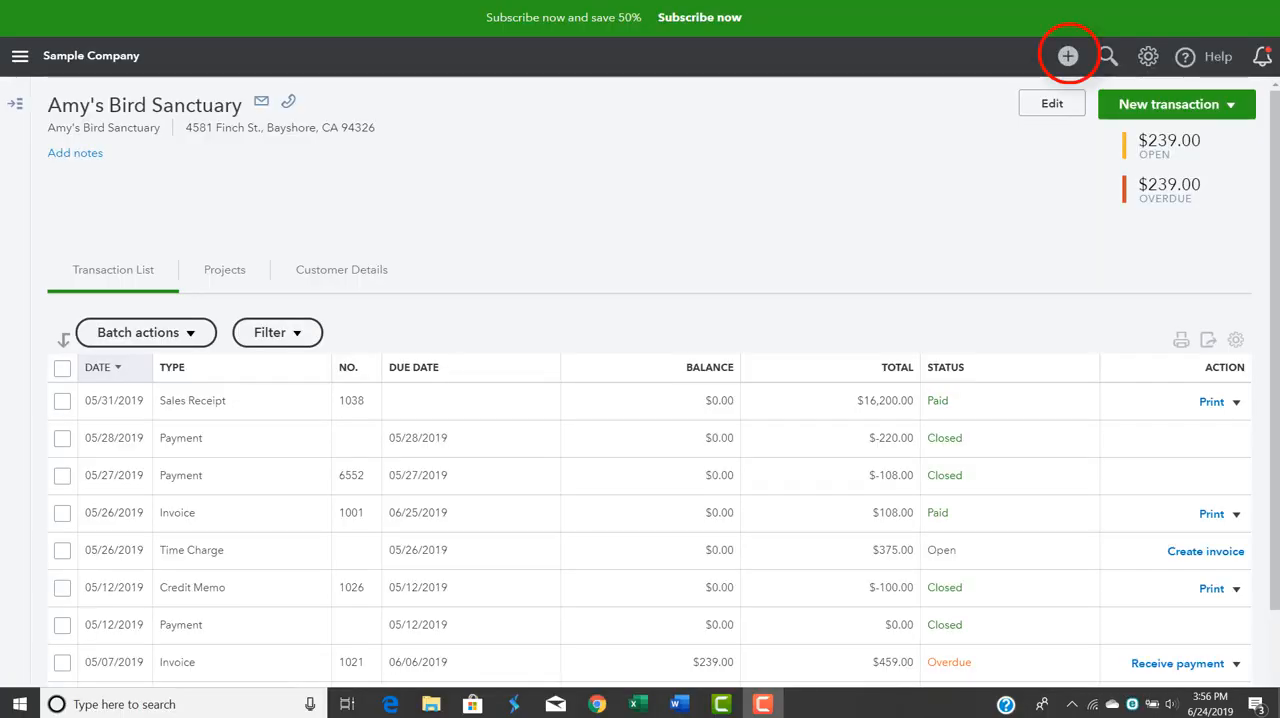
# Step: Start a new sales receipt for the customer Amy's Bird Sanctuary
pyautogui.click(1068, 57)
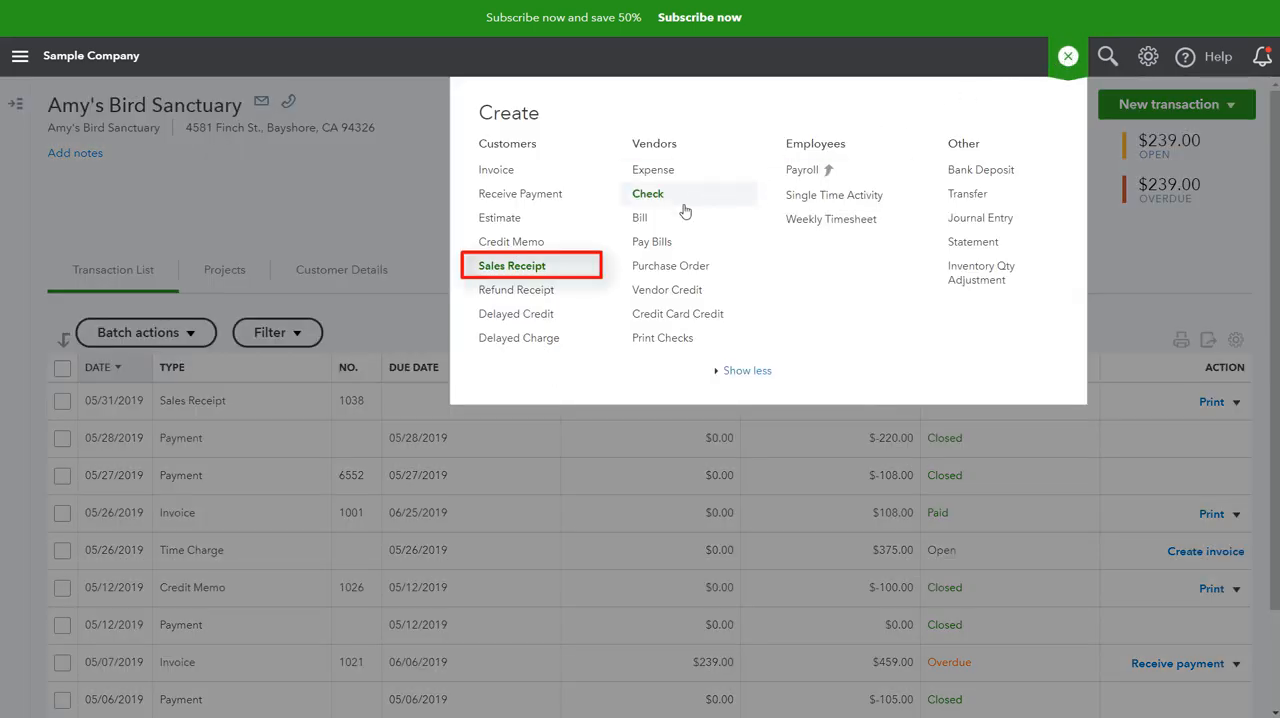
pyautogui.click(575, 276)
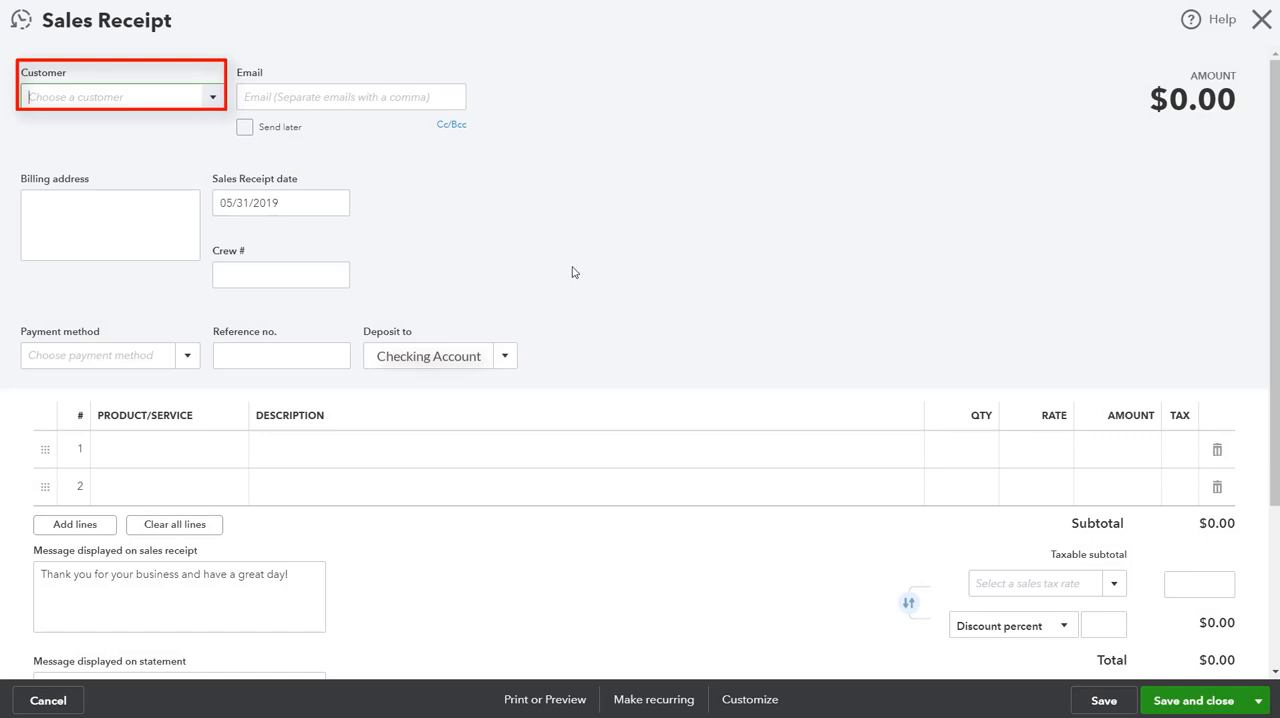
pyautogui.write("Amy's Bird Sanctuary")
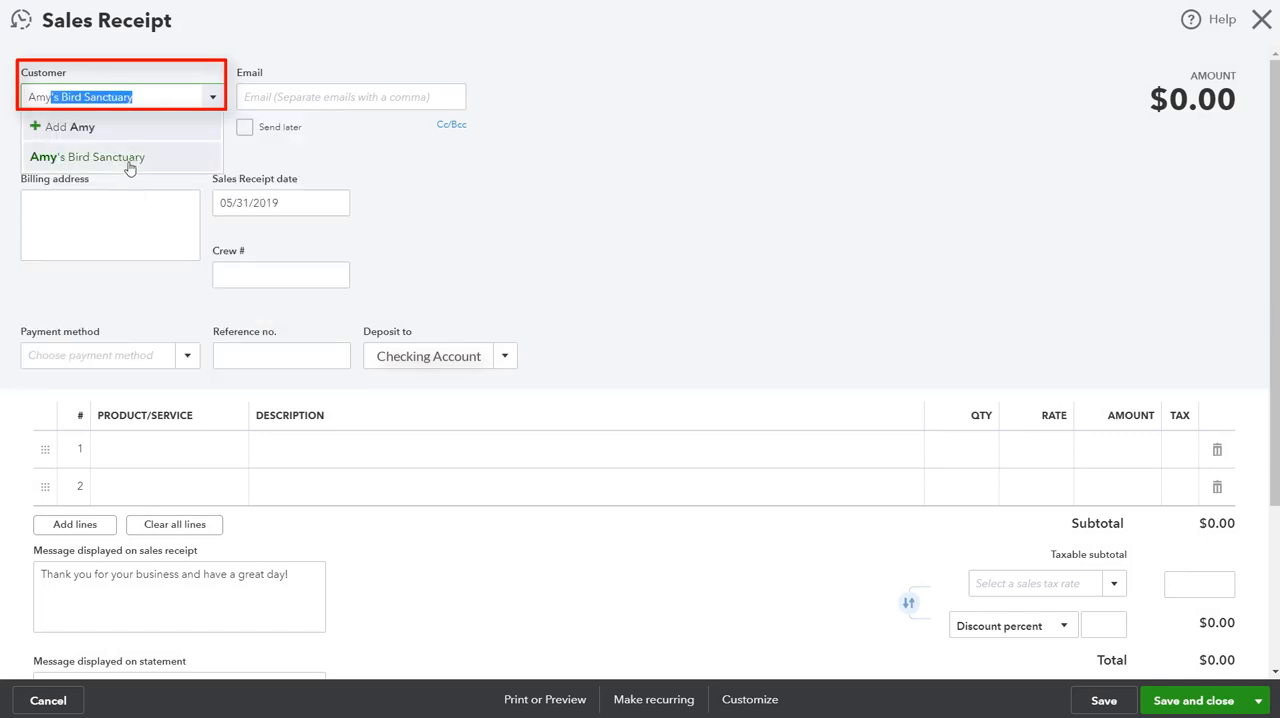
pyautogui.click(128, 164)
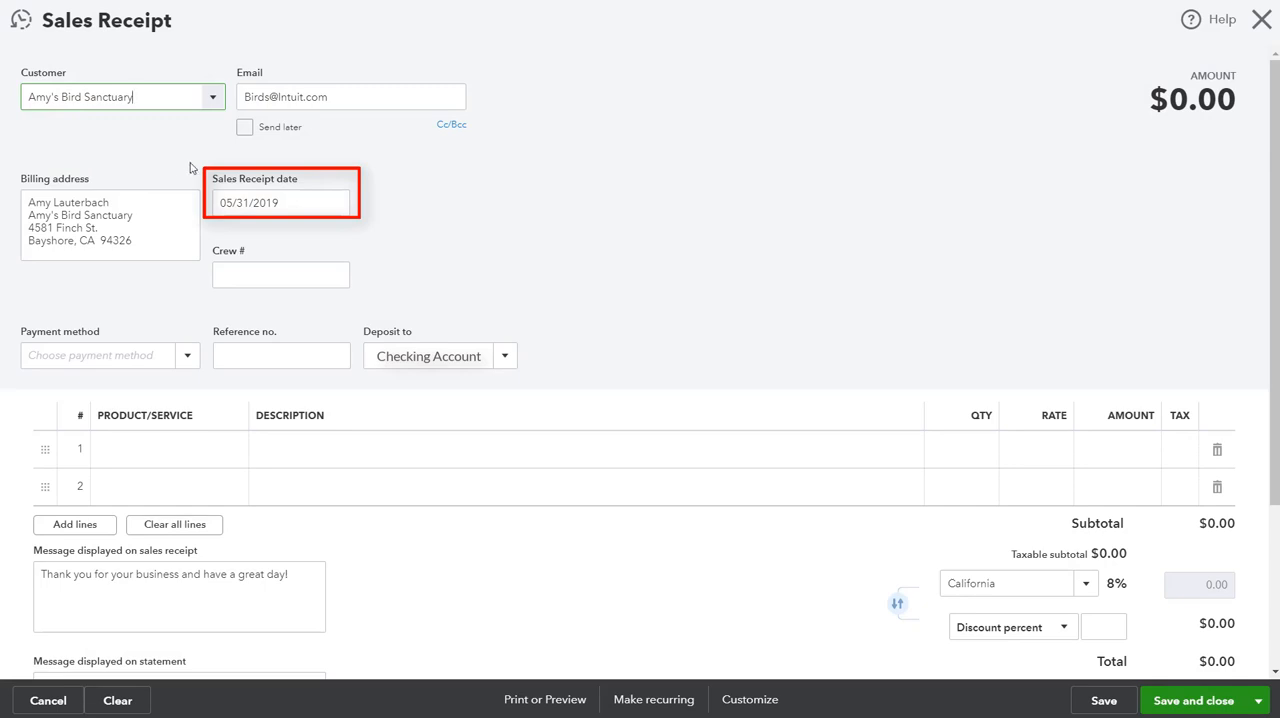
# Step: Add Retainer Due as the receipt's first line item with the description "Payment received for June design services"
pyautogui.click(147, 447)
pyautogui.write('Retainer Applied')
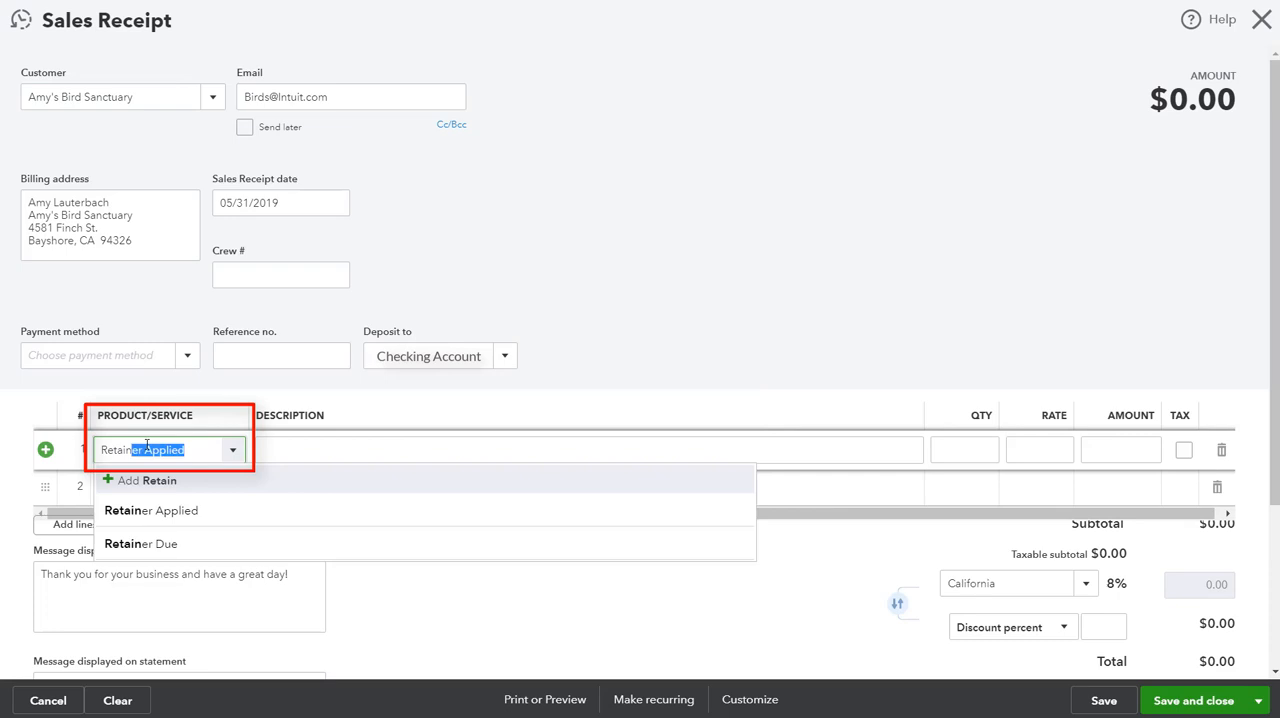
pyautogui.click(167, 555)
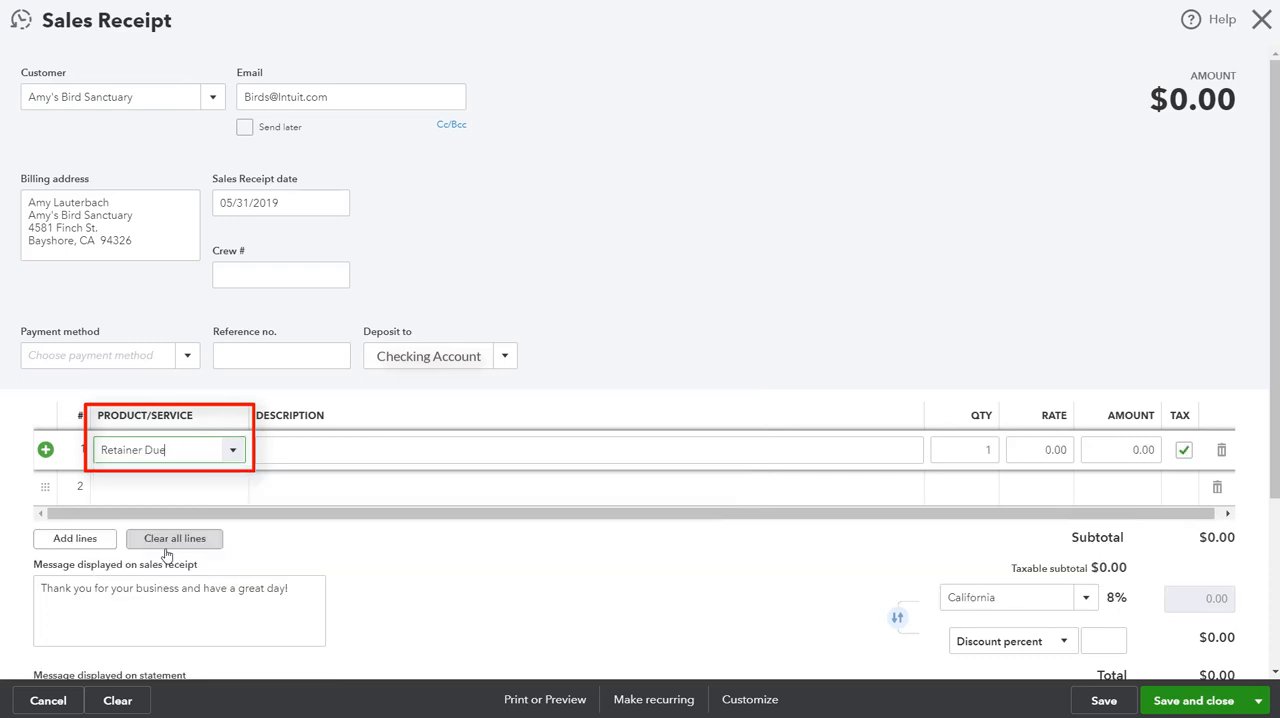
pyautogui.click(315, 449)
pyautogui.write('Fayment')
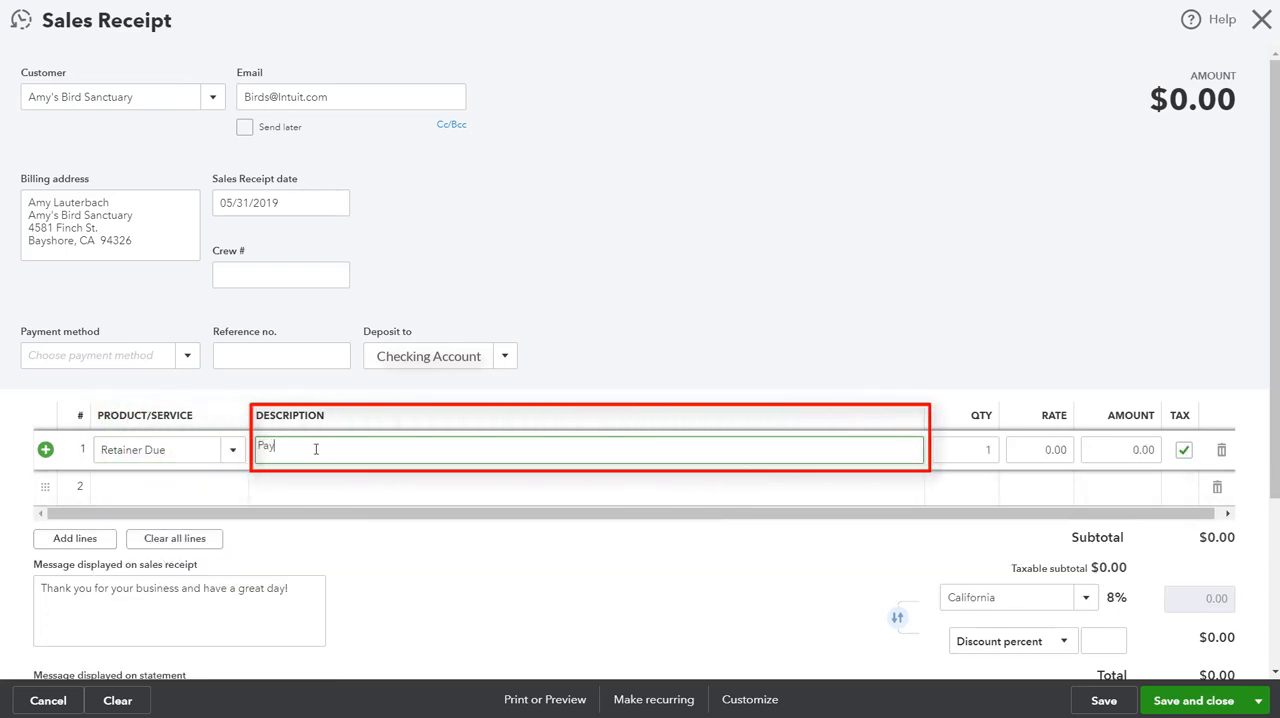
pyautogui.write(' received for June design services')
# Step: Set the Retainer Due line to an untaxed amount of 15000, and save and close the sales receipt
pyautogui.click(1102, 449)
pyautogui.write('15000')
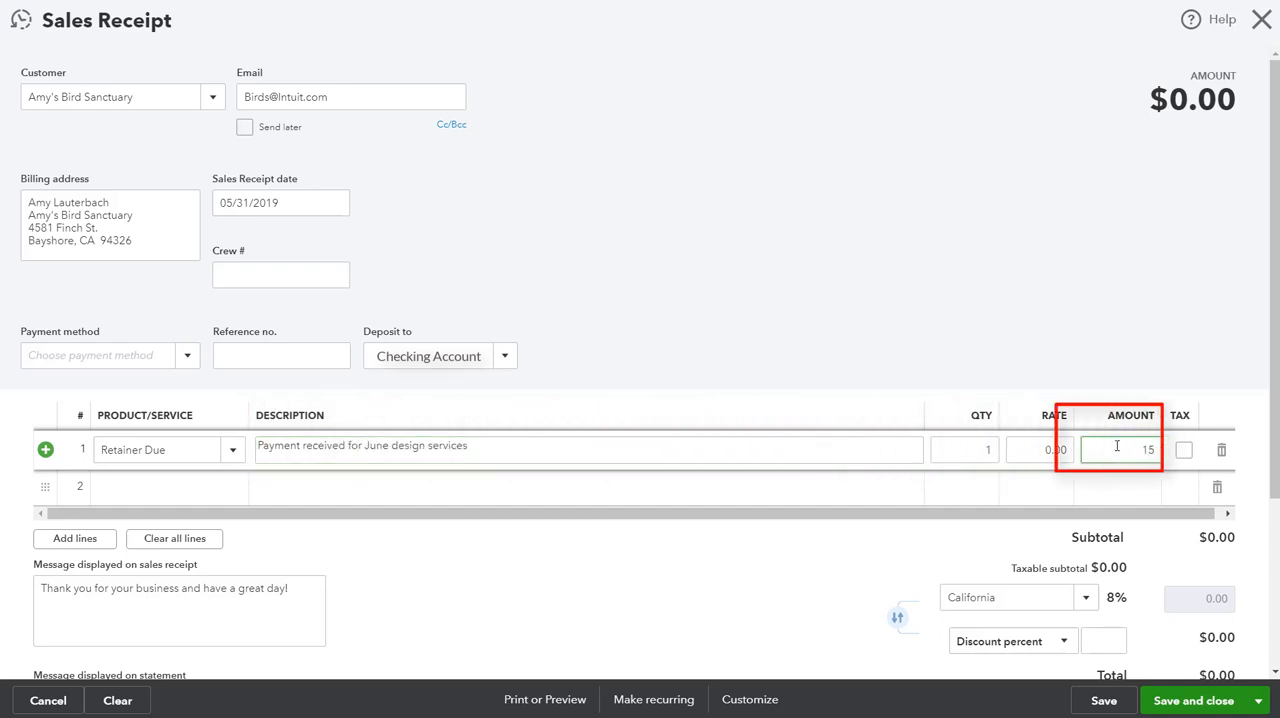
pyautogui.click(968, 260)
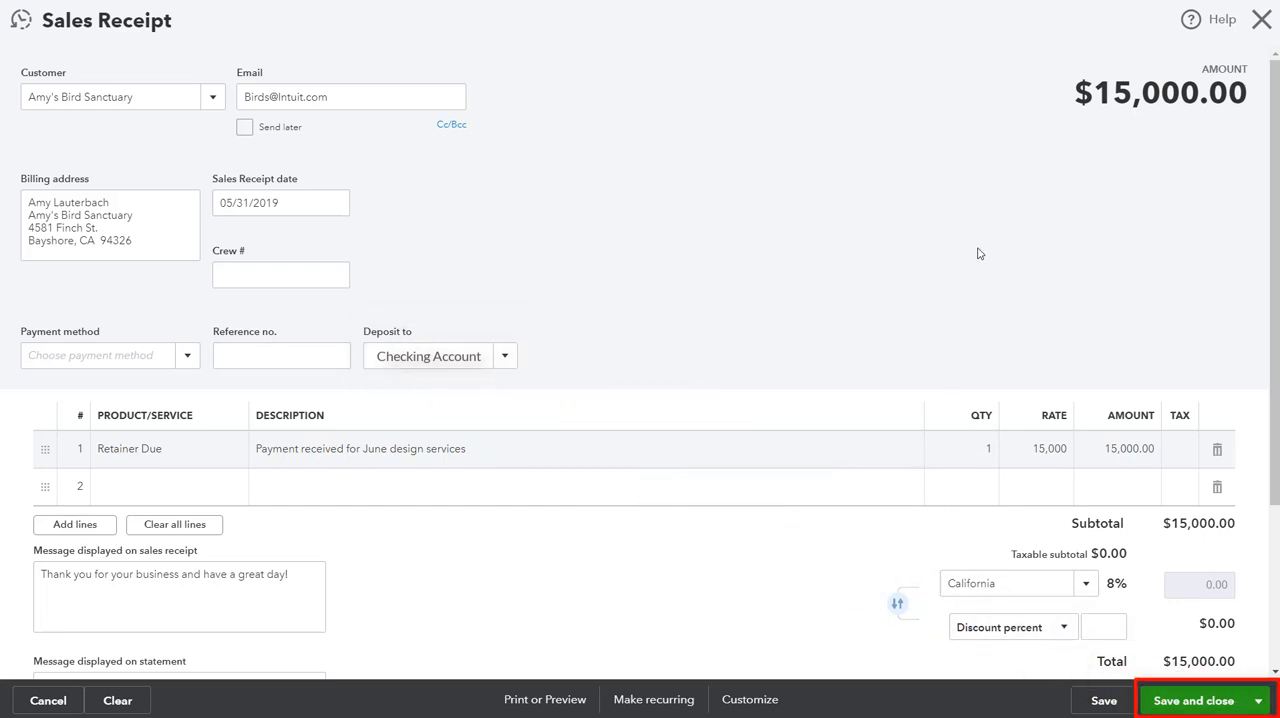
pyautogui.click(1231, 708)
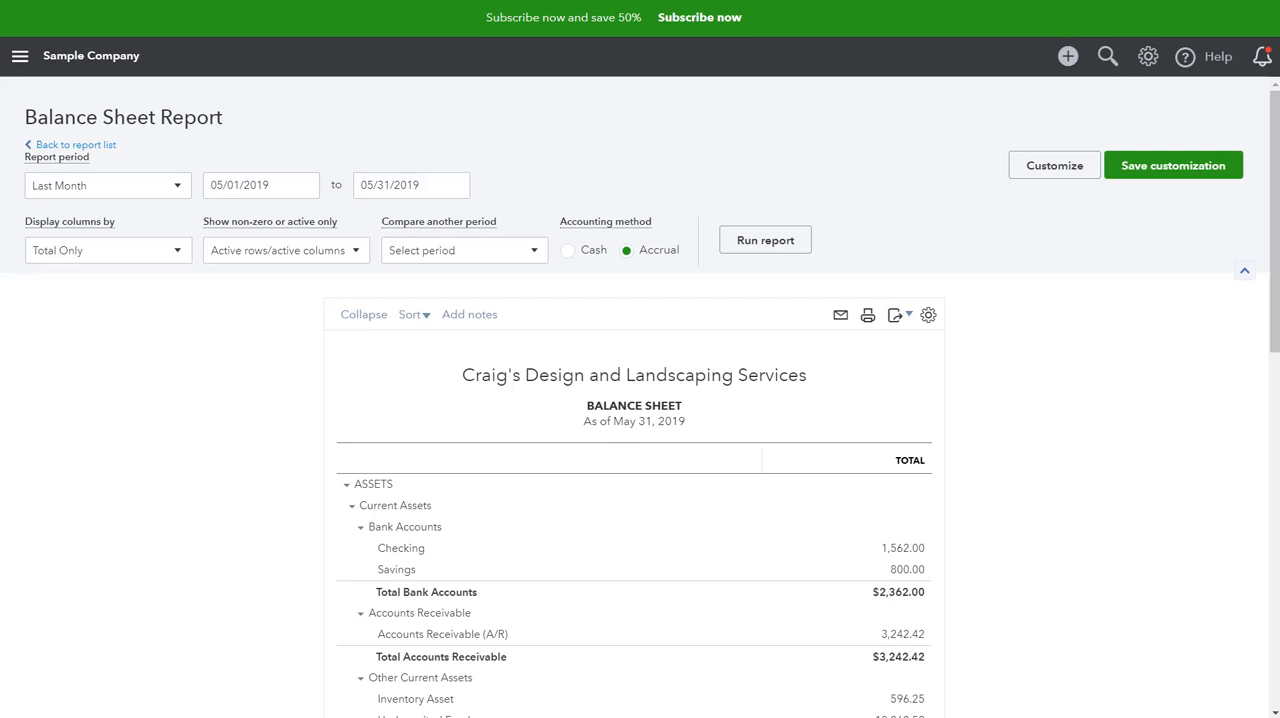
# Step: Examine the current liabilities on the Balance Sheet report, including the Deferred Revenue account
pyautogui.scroll(-5, 1166, 409)
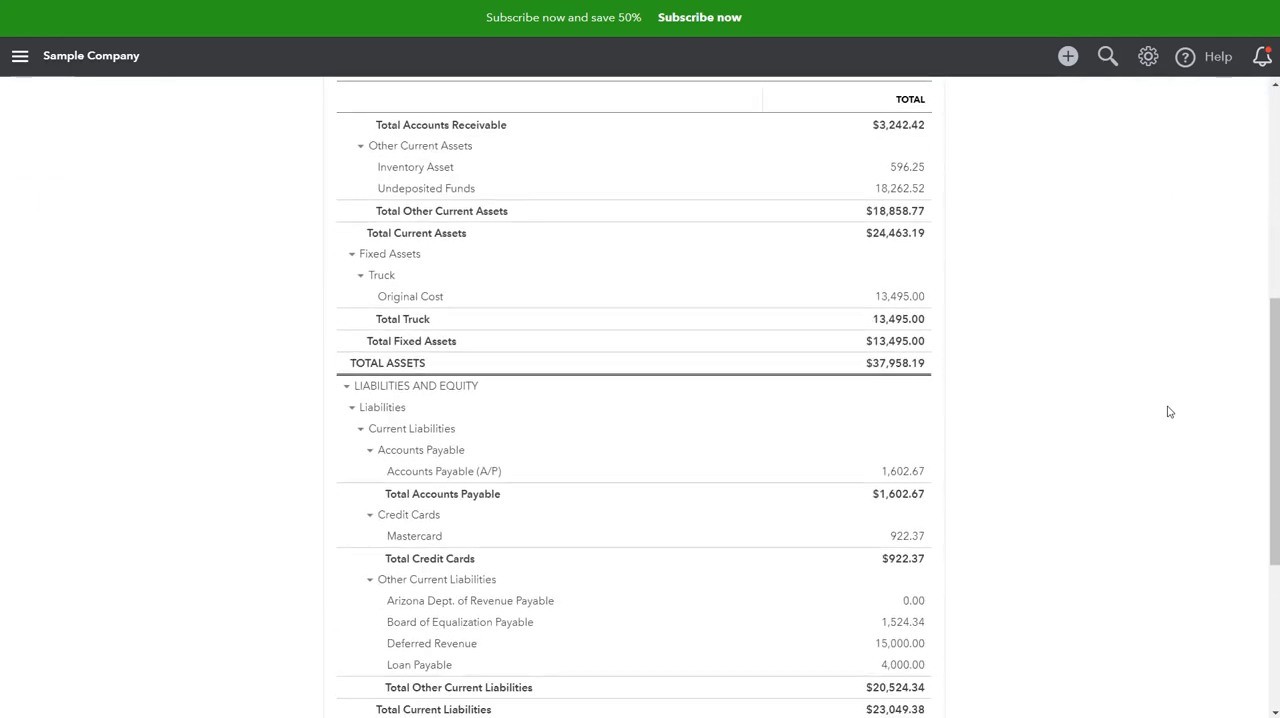
pyautogui.scroll(-3, 1169, 411)
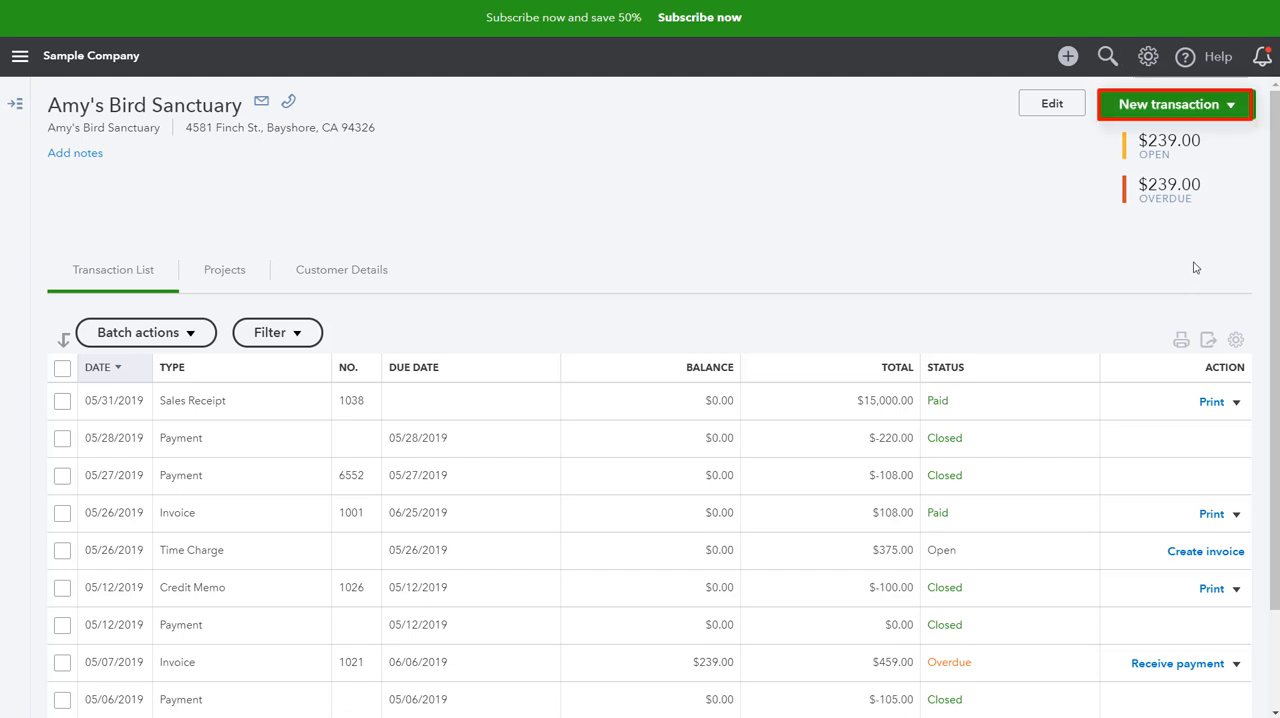
# Step: Start a new invoice for the customer Amy's Bird Sanctuary and set its invoice date to 6/15/2019
pyautogui.click(1222, 106)
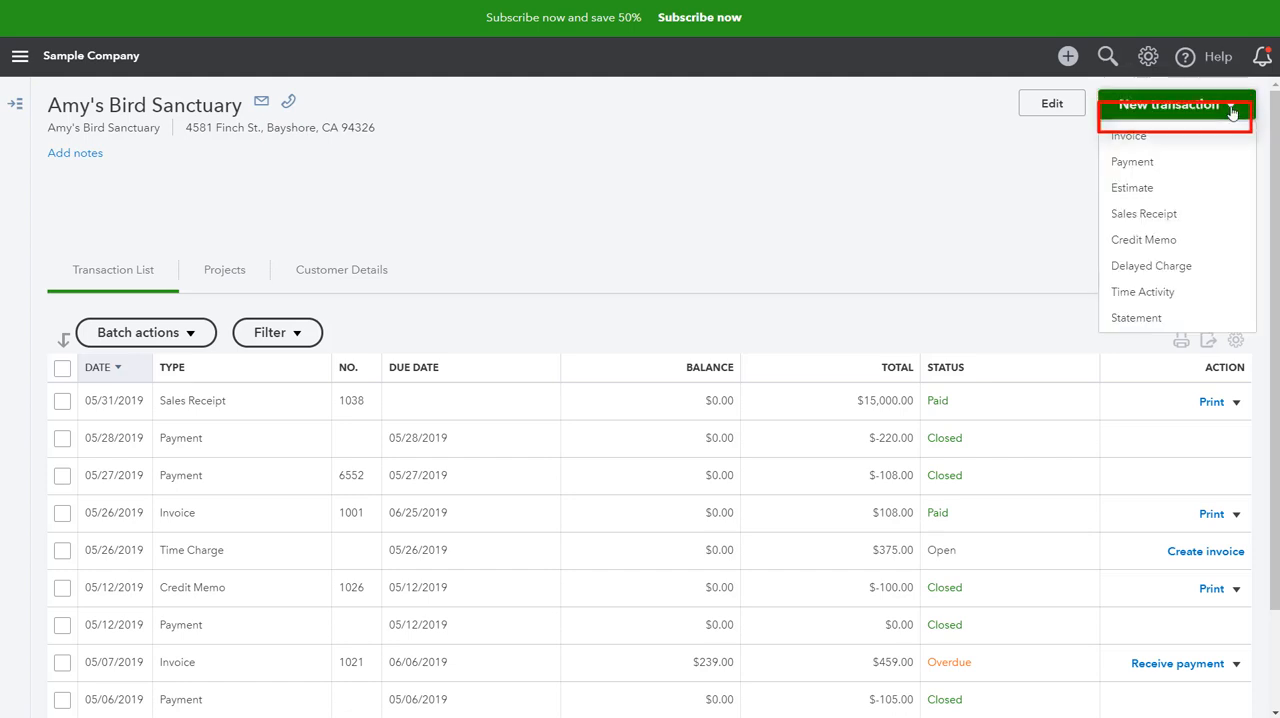
pyautogui.click(1193, 144)
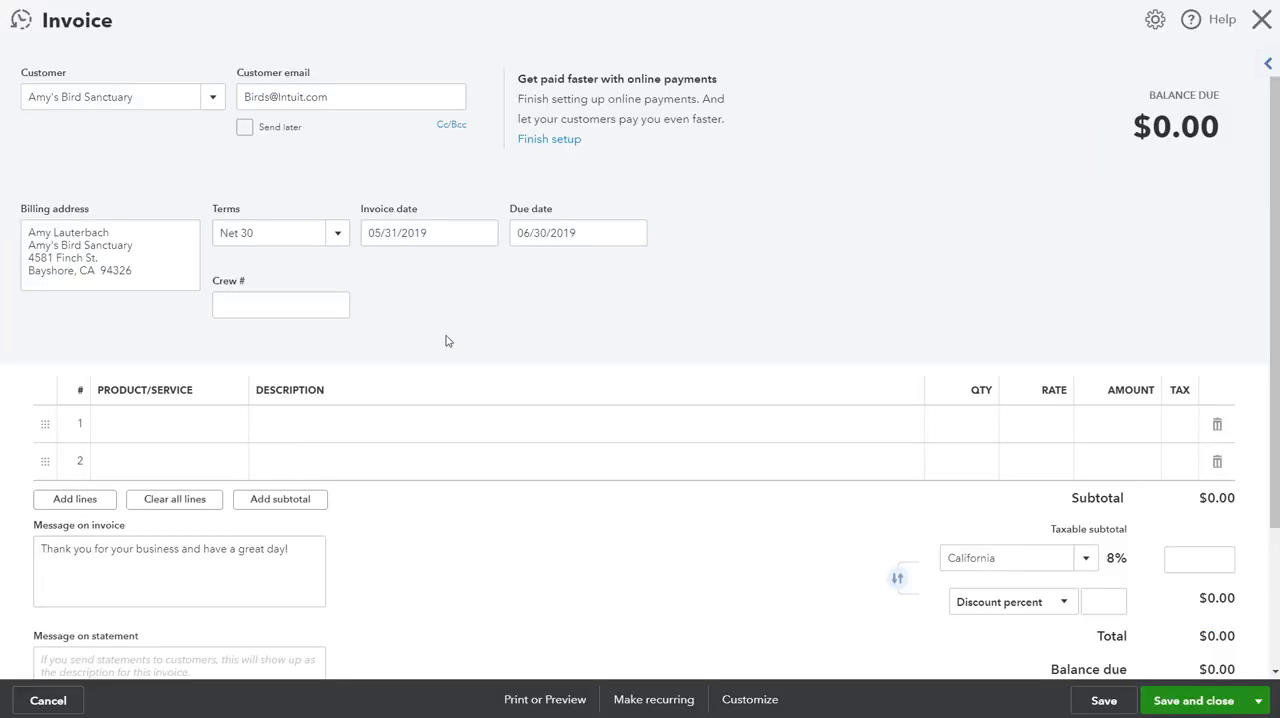
pyautogui.click(440, 231)
pyautogui.write('6/15/2019')
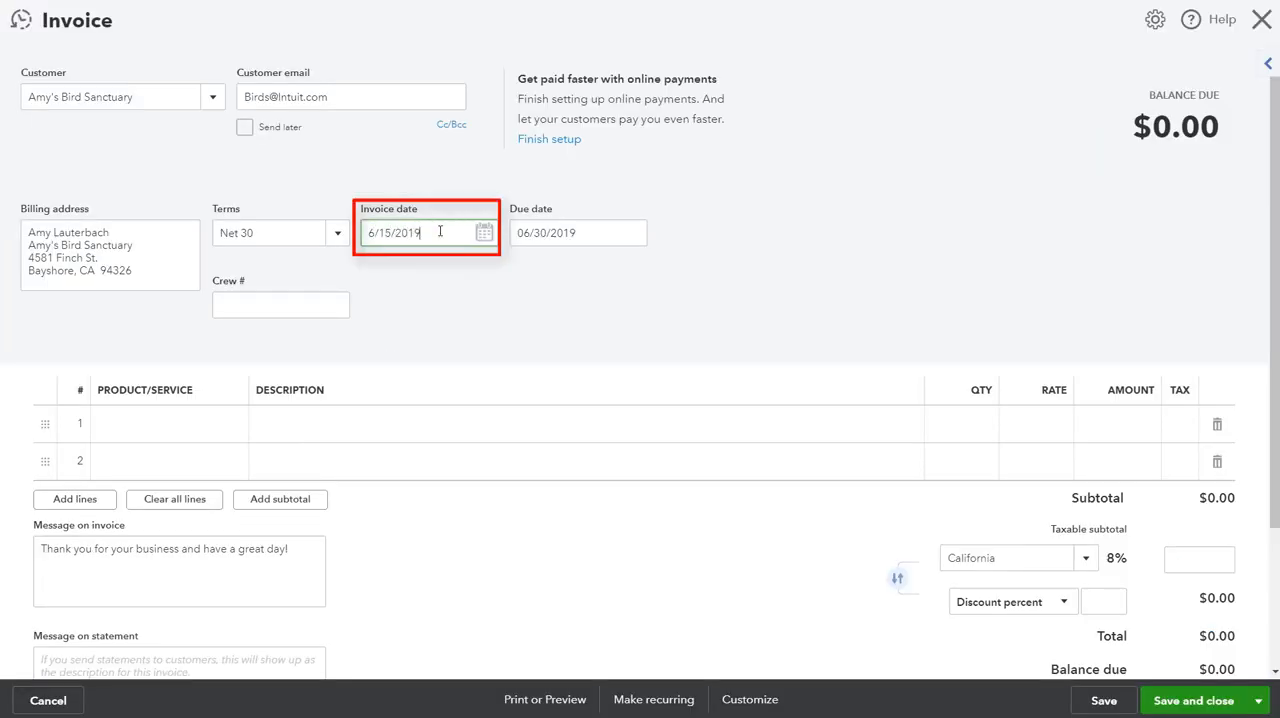
pyautogui.click(416, 325)
# Step: Add the Design service as the invoice's first line item with the description "June Design Services"
pyautogui.click(161, 414)
pyautogui.write('Design:Design')
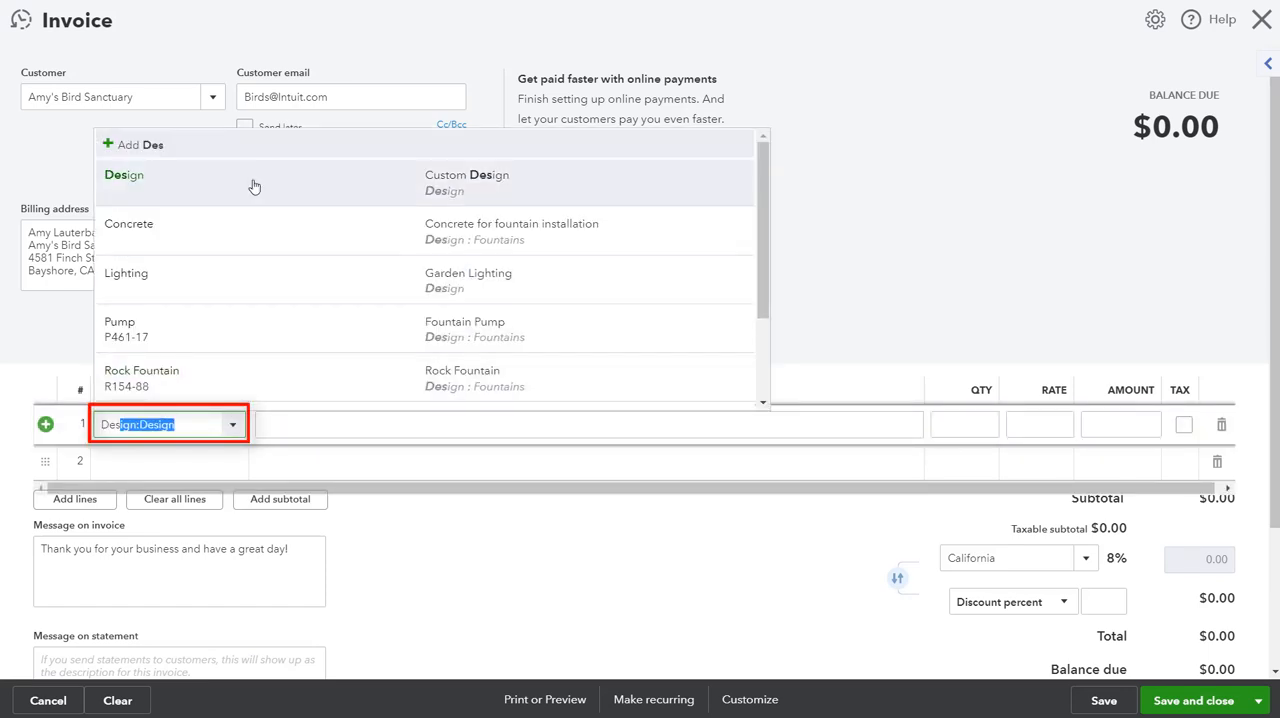
pyautogui.click(254, 187)
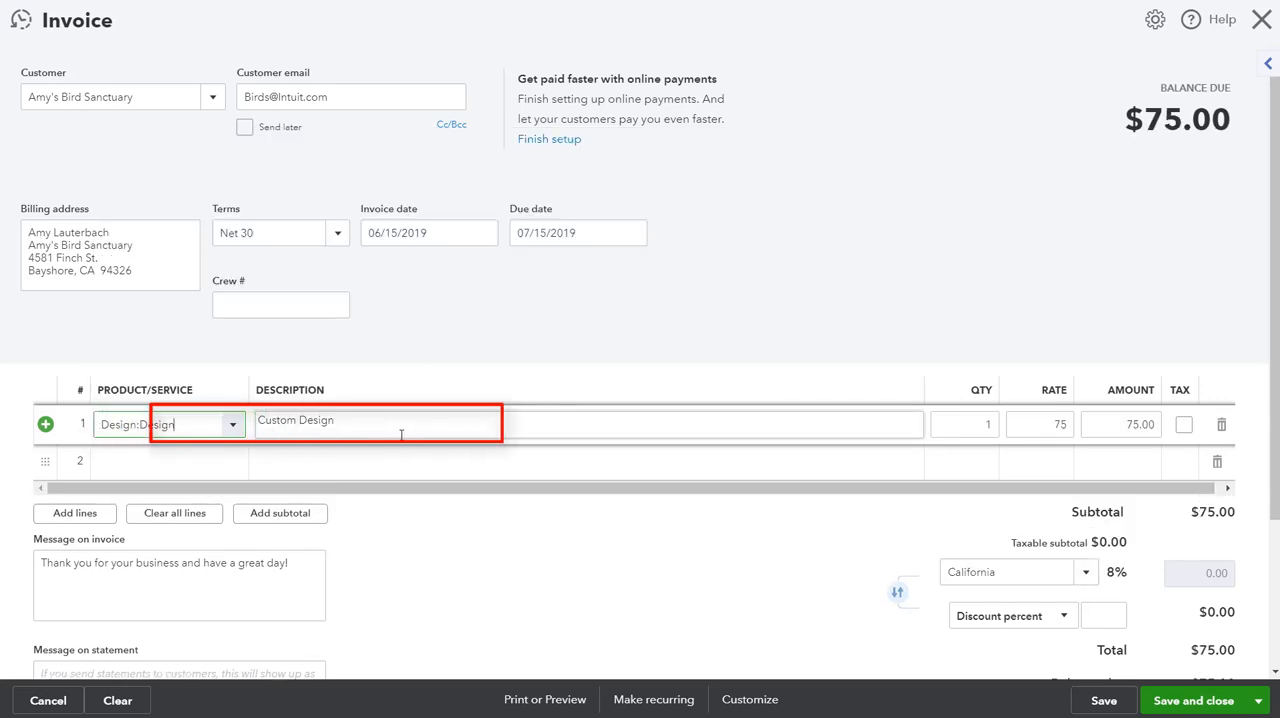
pyautogui.hotkey('ctrl', 'a')
pyautogui.press('BackSpace')
pyautogui.write('Ju')
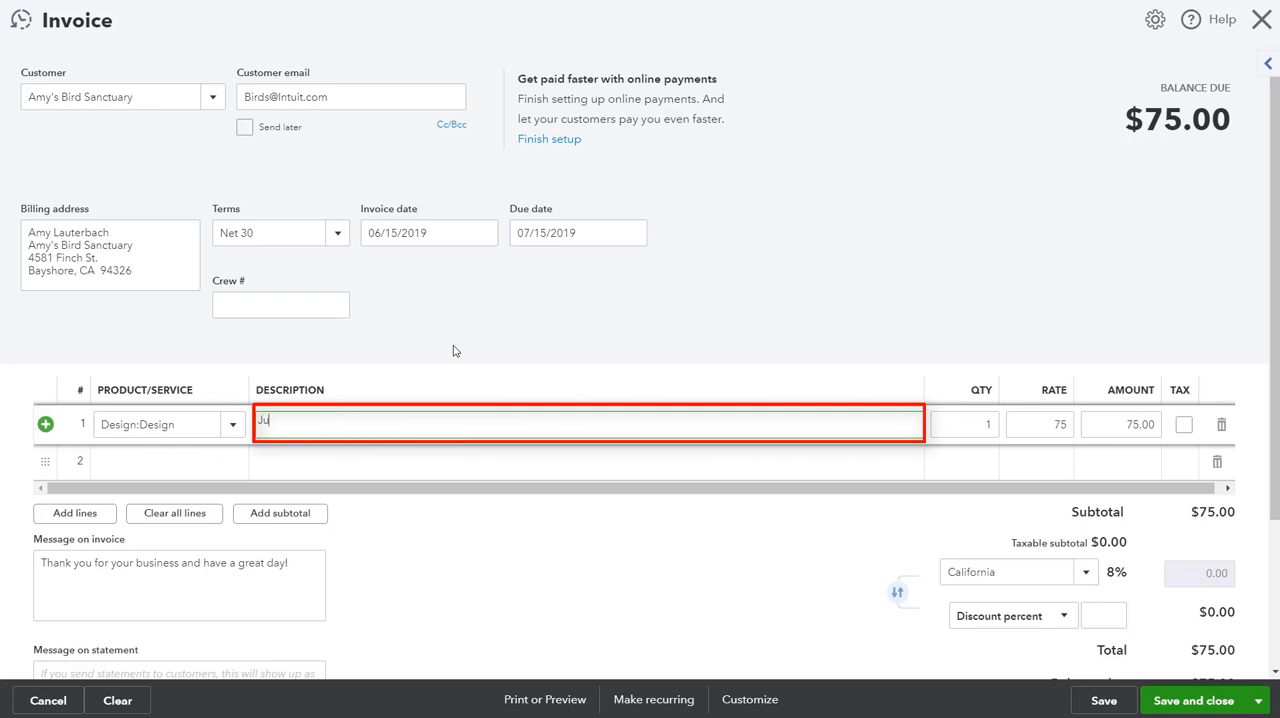
pyautogui.write('ne Design Services')
# Step: Set the amount of the invoice's Design line to 15,000
pyautogui.press('Tab')
pyautogui.press('Tab')
pyautogui.press('Tab')
pyautogui.write('15')
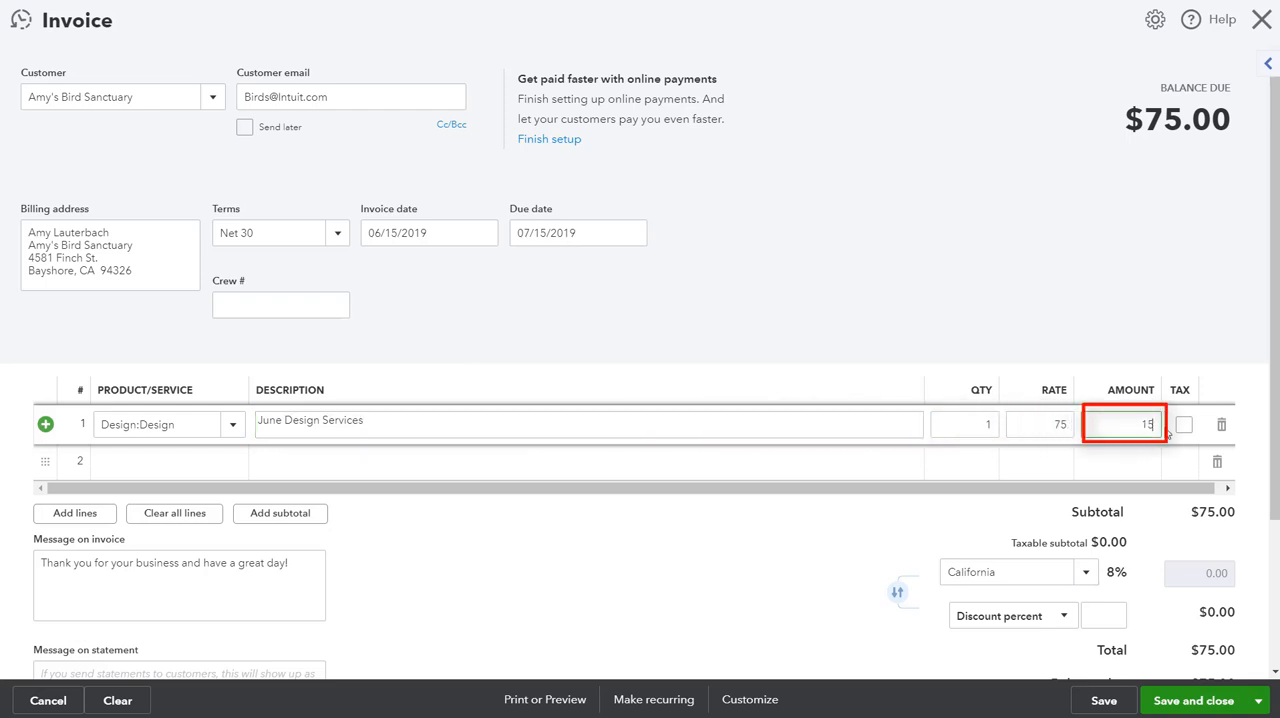
pyautogui.write(',0000')
pyautogui.click(1053, 356)
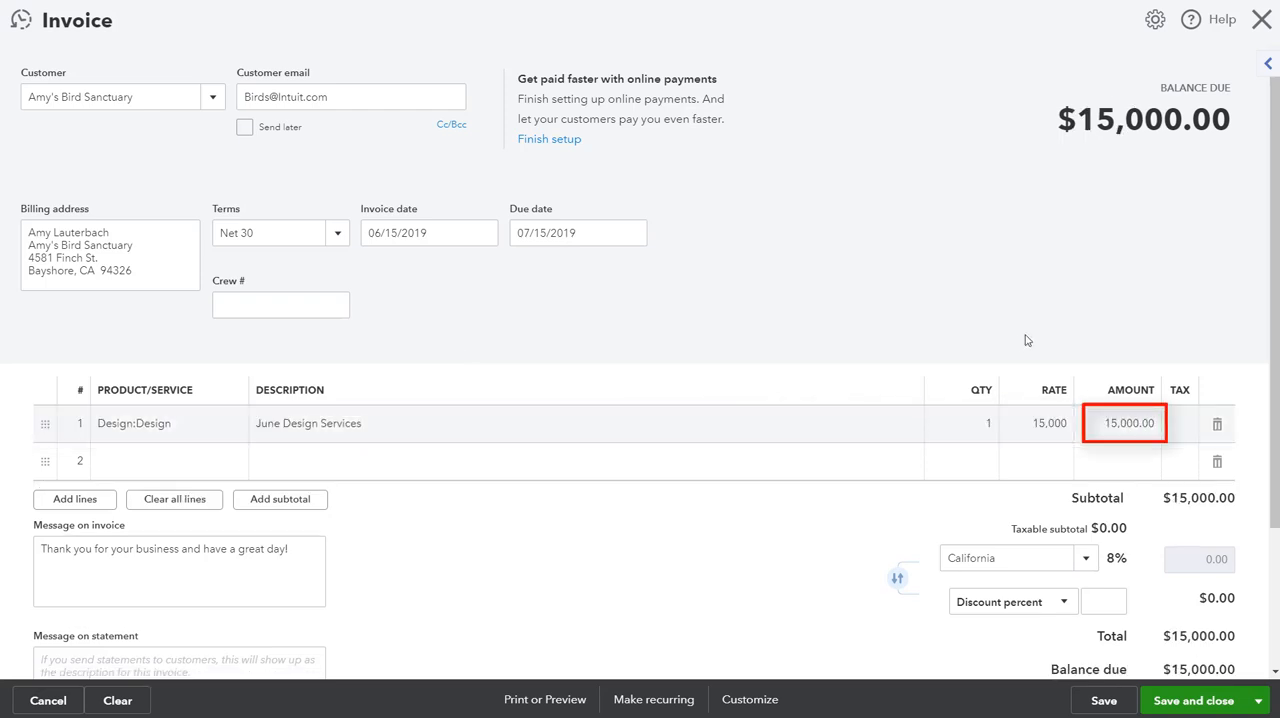
# Step: Add Retainer Applied as the invoice's second line item and make it untaxed
pyautogui.click(185, 461)
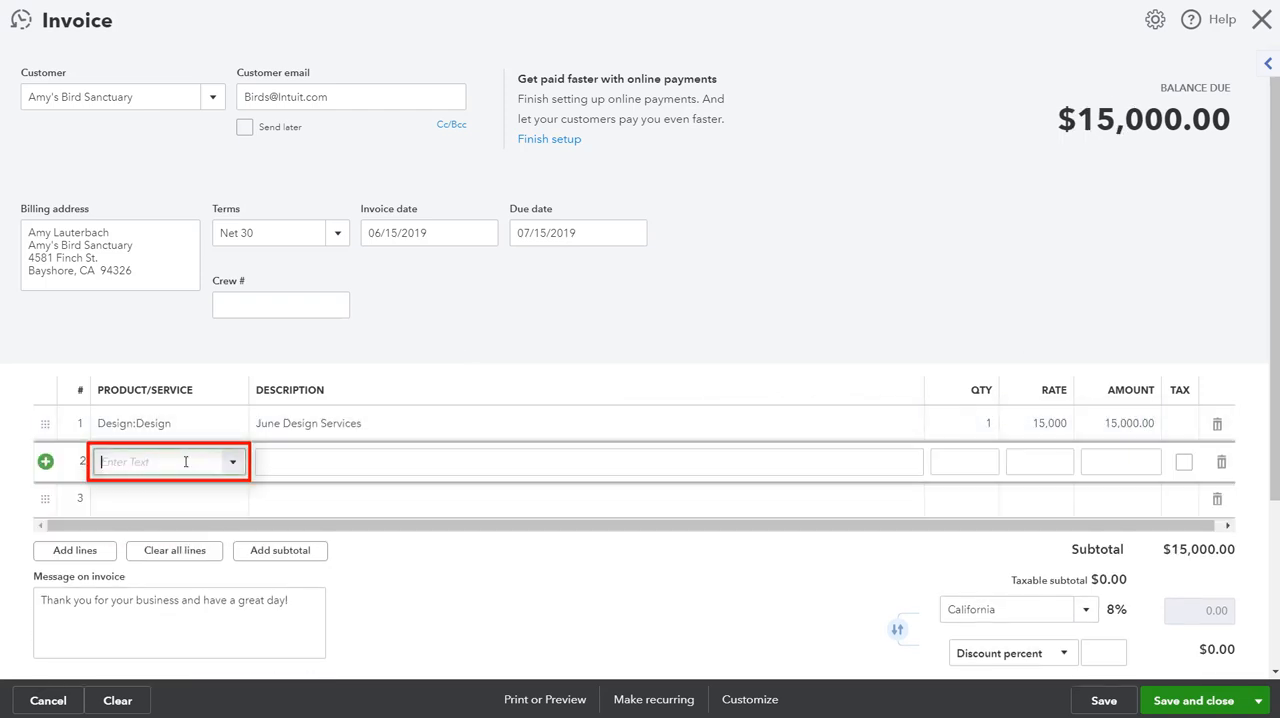
pyautogui.write('Retainer Applied')
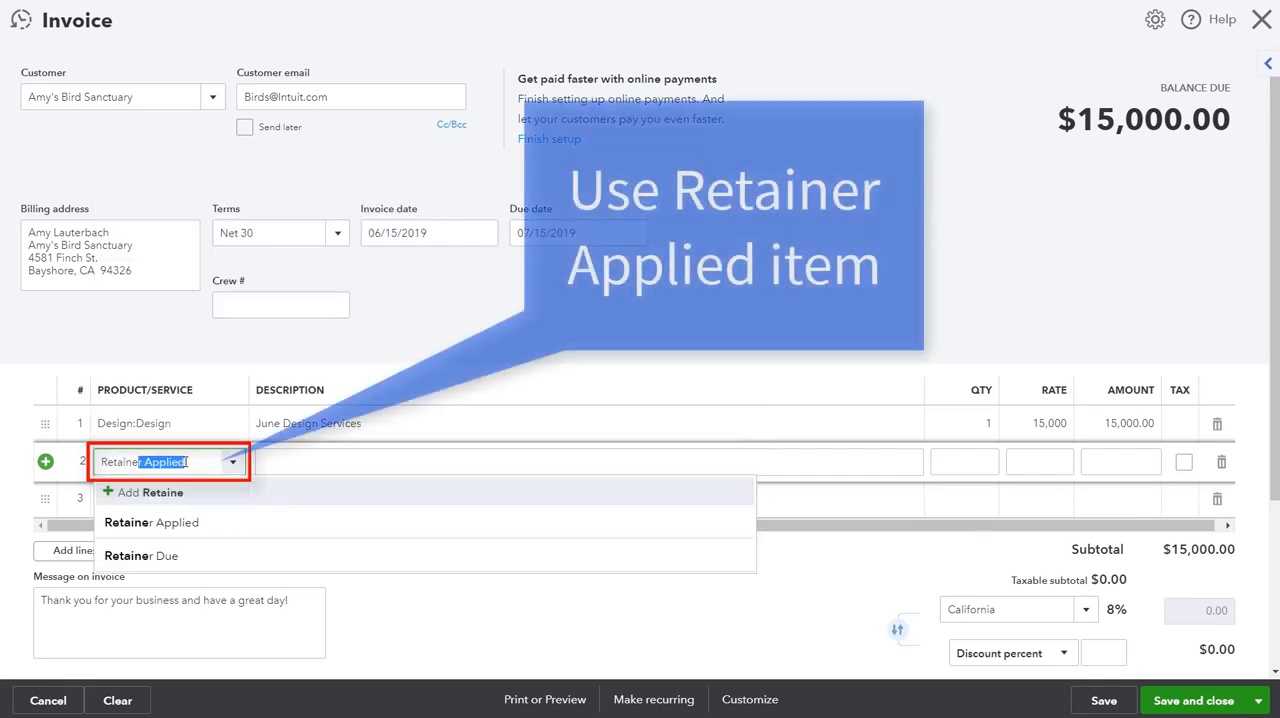
pyautogui.click(206, 523)
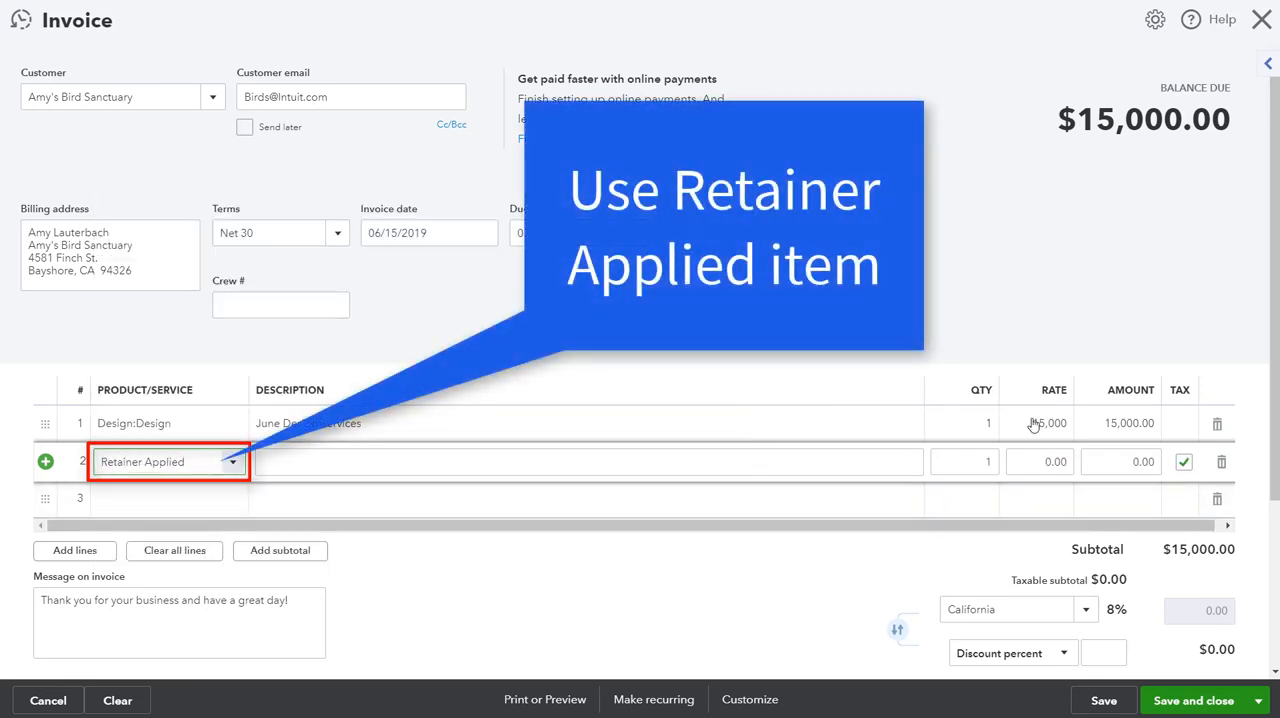
pyautogui.click(1184, 461)
# Step: Set the Retainer Applied line's amount to -15000, and save and close the invoice
pyautogui.click(1126, 468)
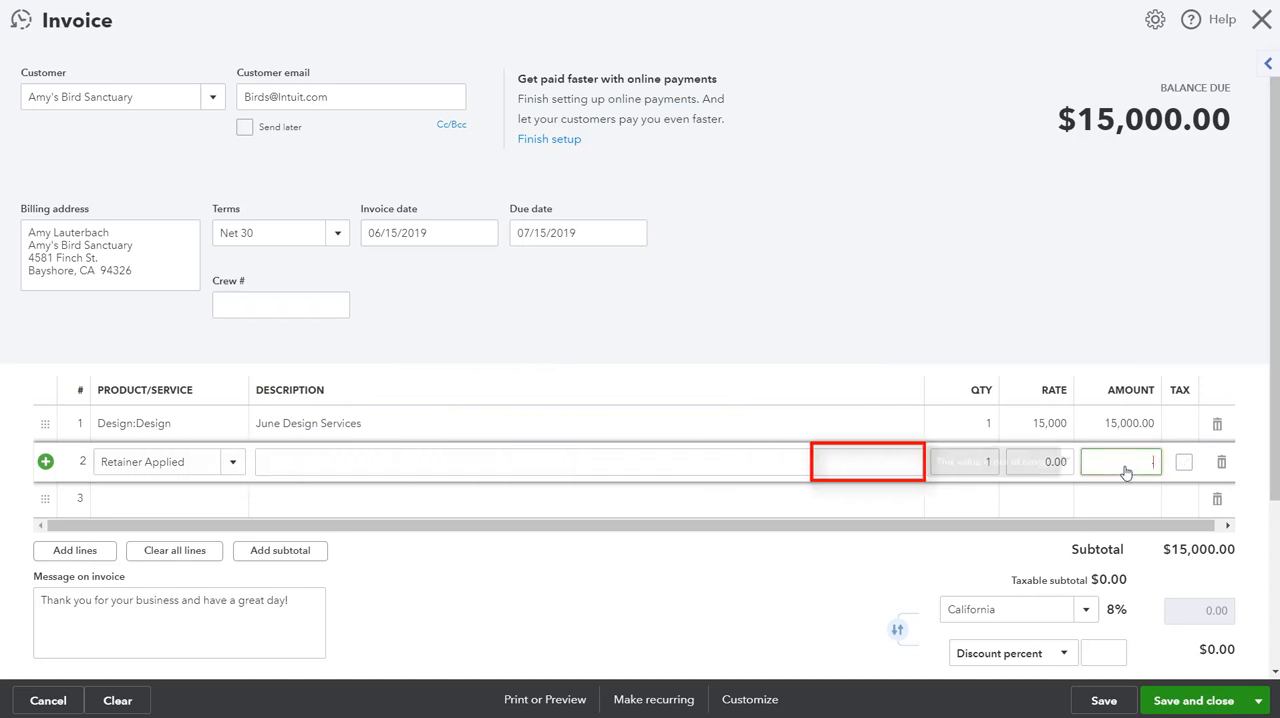
pyautogui.write('-15000')
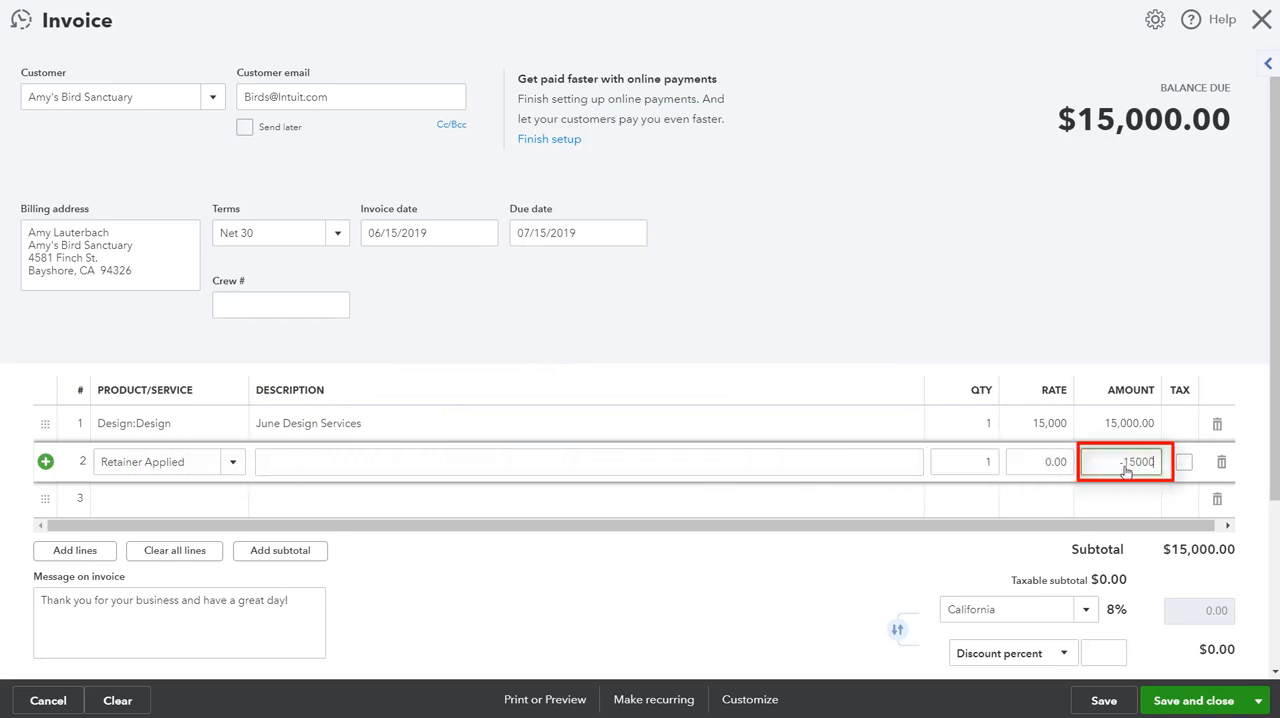
pyautogui.click(998, 277)
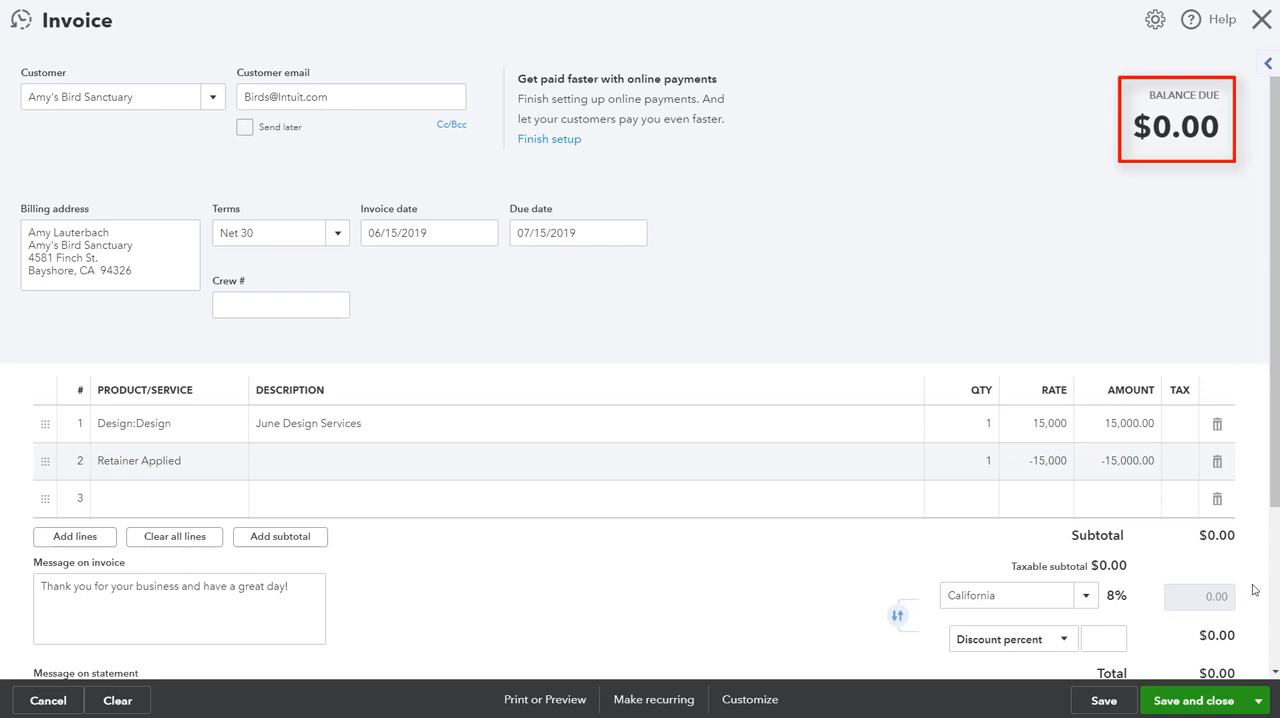
pyautogui.click(1214, 704)
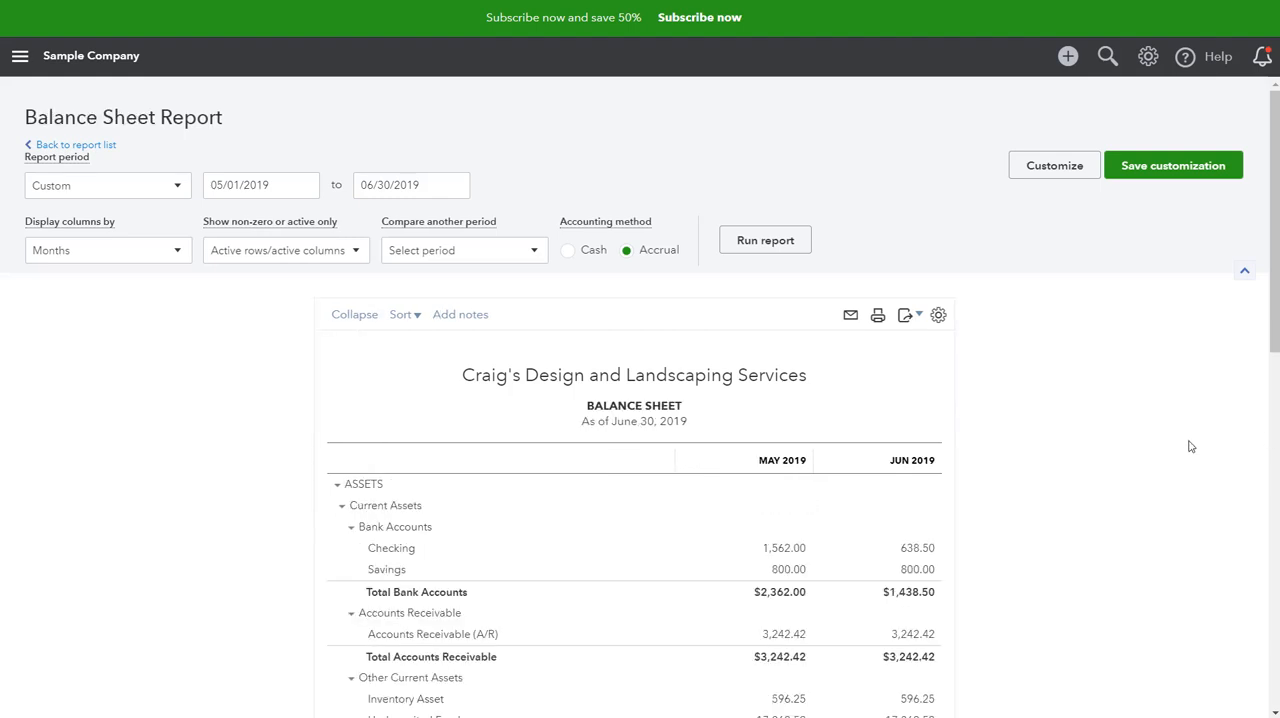
# Step: Examine the May and June 2019 Deferred Revenue balances under other current liabilities on the Balance Sheet report
pyautogui.scroll(-8, 1190, 446)
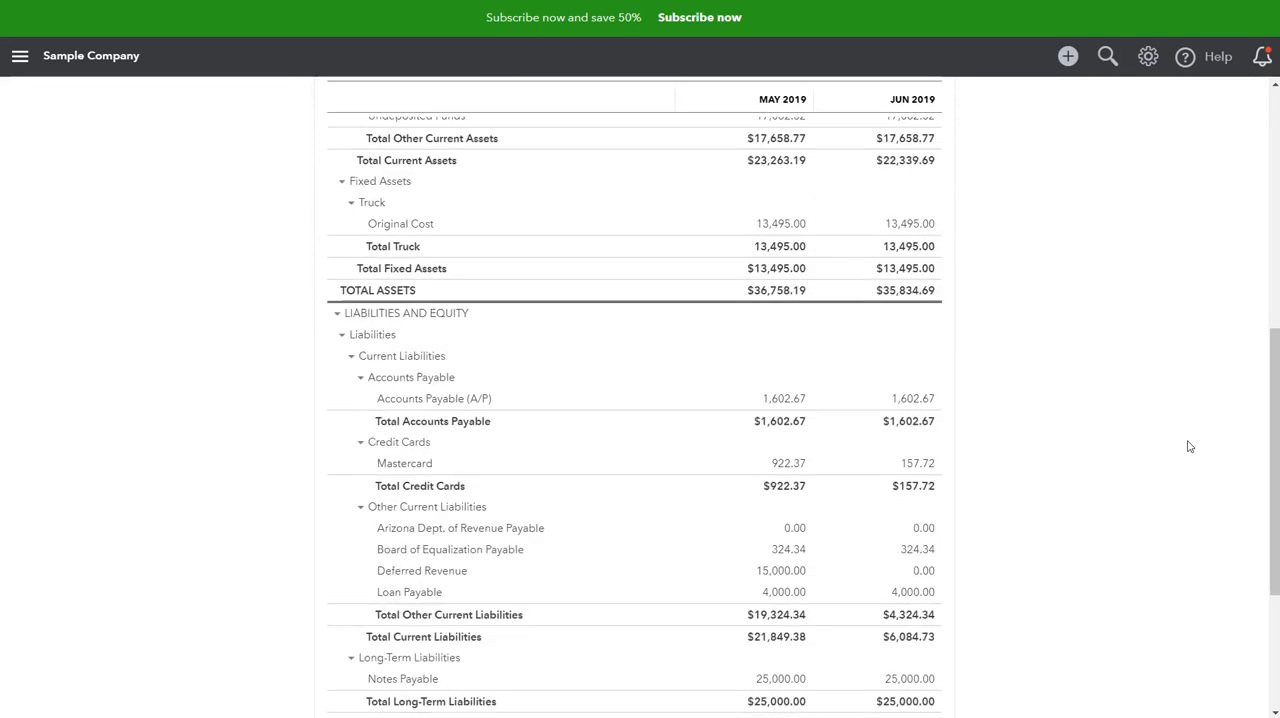